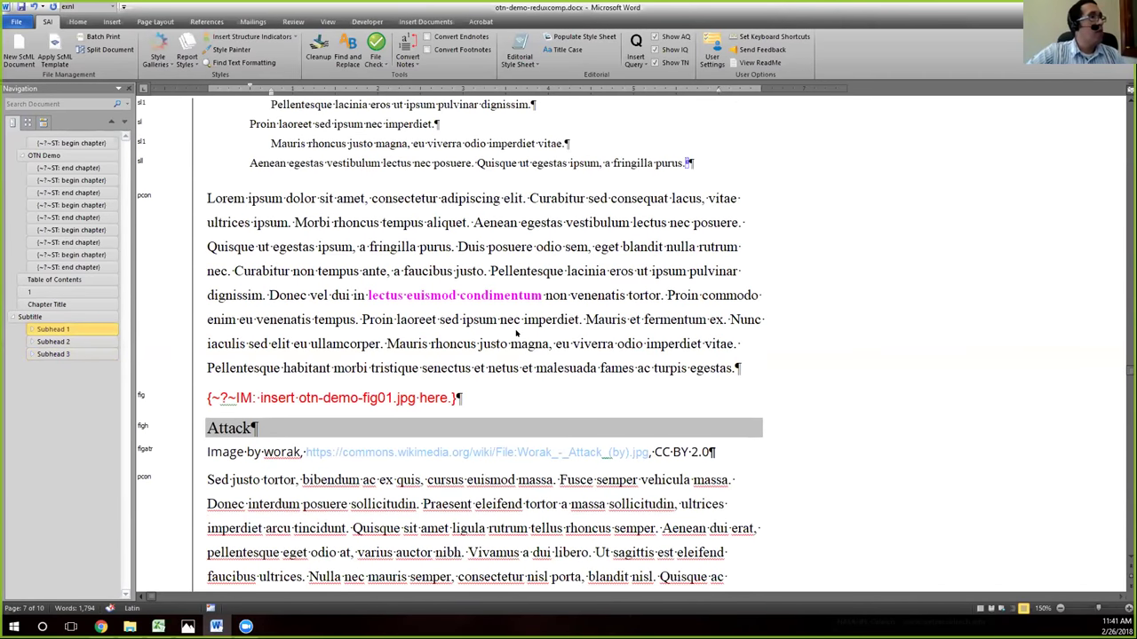
{"action": "scroll", "coordinate": [516, 333], "scroll_direction": "down", "scroll_amount": 1}
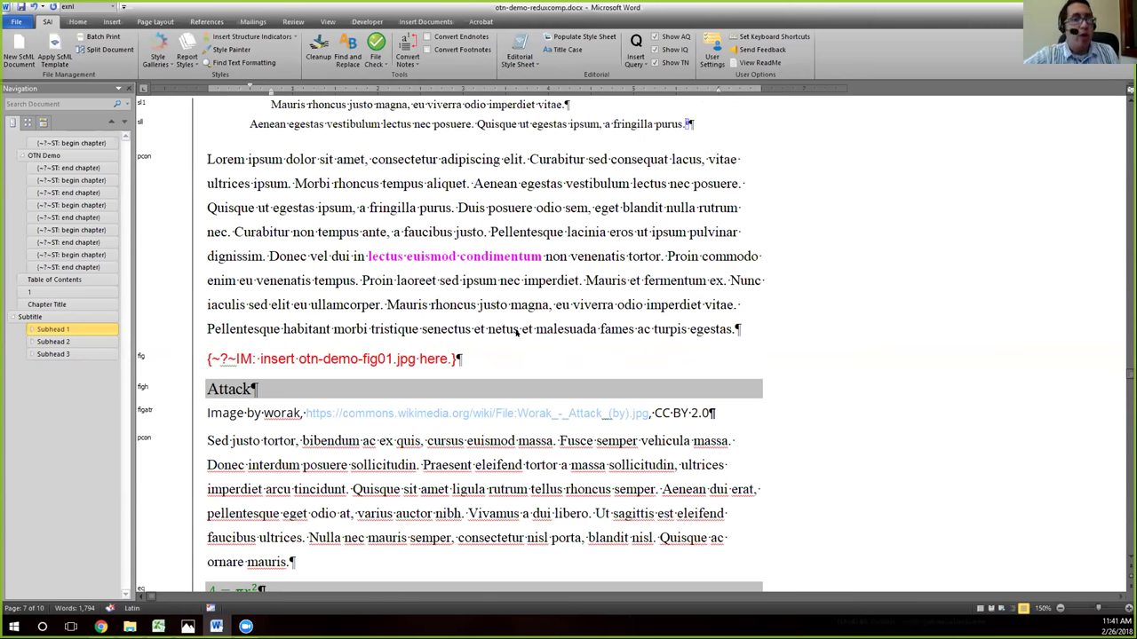
Scroll down past the Attack figure and equations to Subhead 3 and Sidebar 1.1.
{"action": "scroll", "coordinate": [534, 362], "scroll_direction": "down", "scroll_amount": 6}
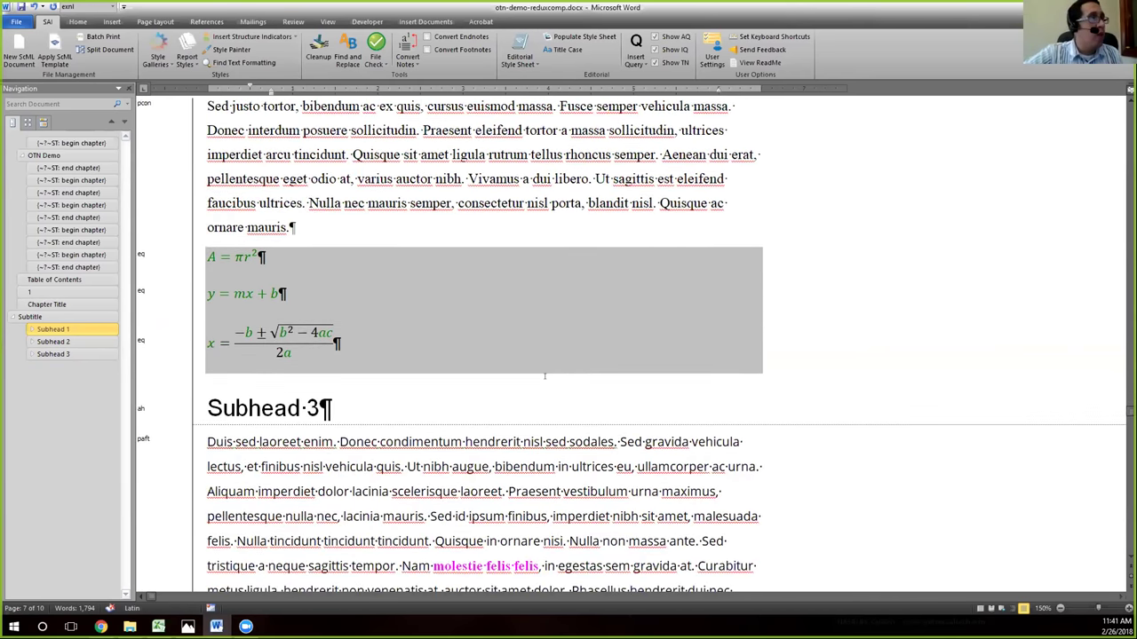
{"action": "scroll", "coordinate": [545, 375], "scroll_direction": "down", "scroll_amount": 2}
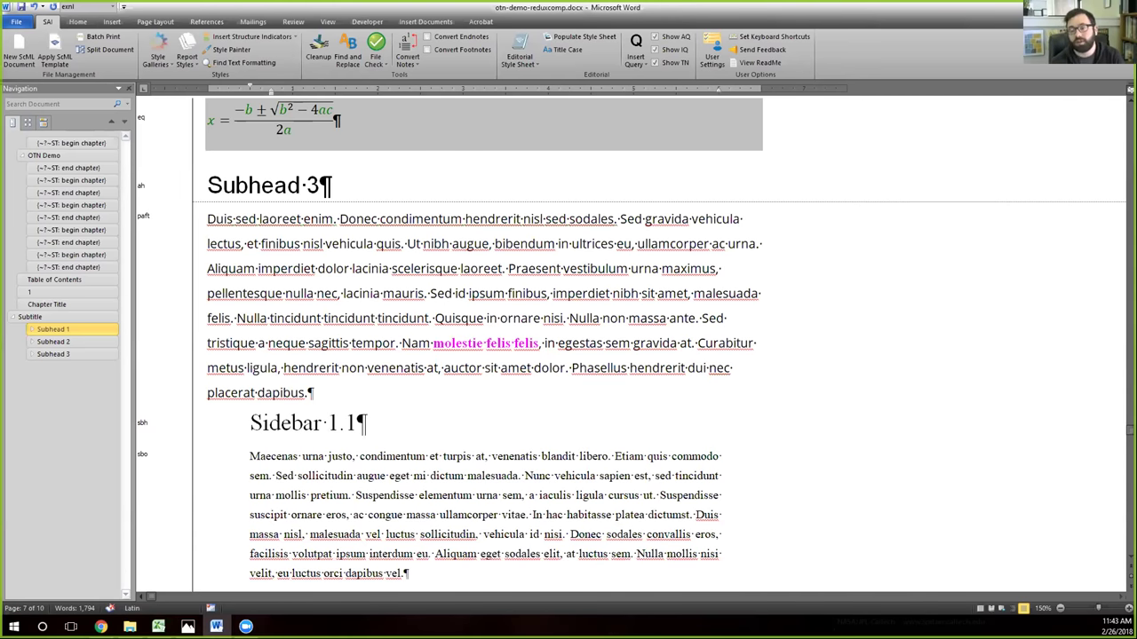
Scroll back up to the block quote and the indented Nullam paragraph below it.
{"action": "scroll", "coordinate": [741, 414], "scroll_direction": "down", "scroll_amount": 3}
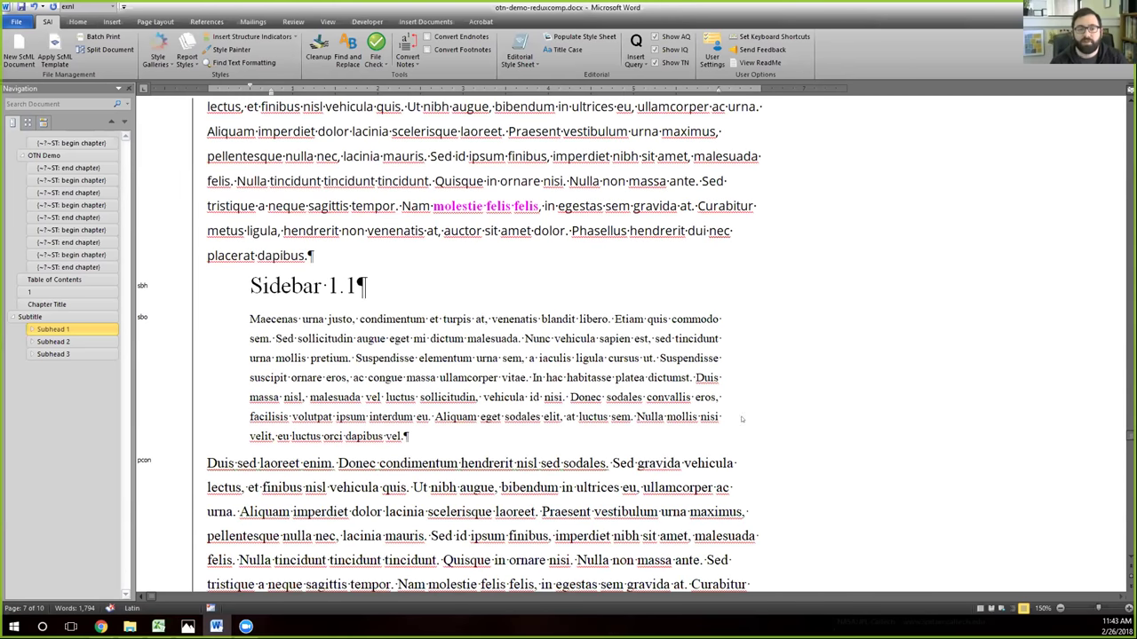
{"action": "scroll", "coordinate": [741, 414], "scroll_direction": "up", "scroll_amount": 5}
{"action": "scroll", "coordinate": [743, 417], "scroll_direction": "up", "scroll_amount": 10}
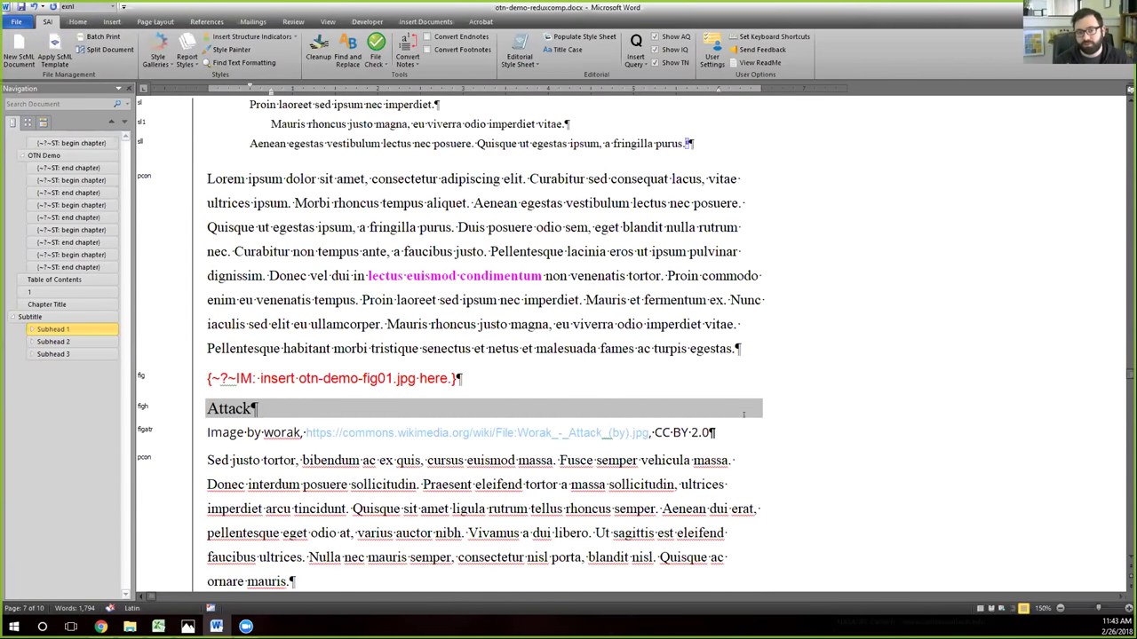
{"action": "scroll", "coordinate": [746, 417], "scroll_direction": "up", "scroll_amount": 8}
{"action": "scroll", "coordinate": [744, 414], "scroll_direction": "up", "scroll_amount": 12}
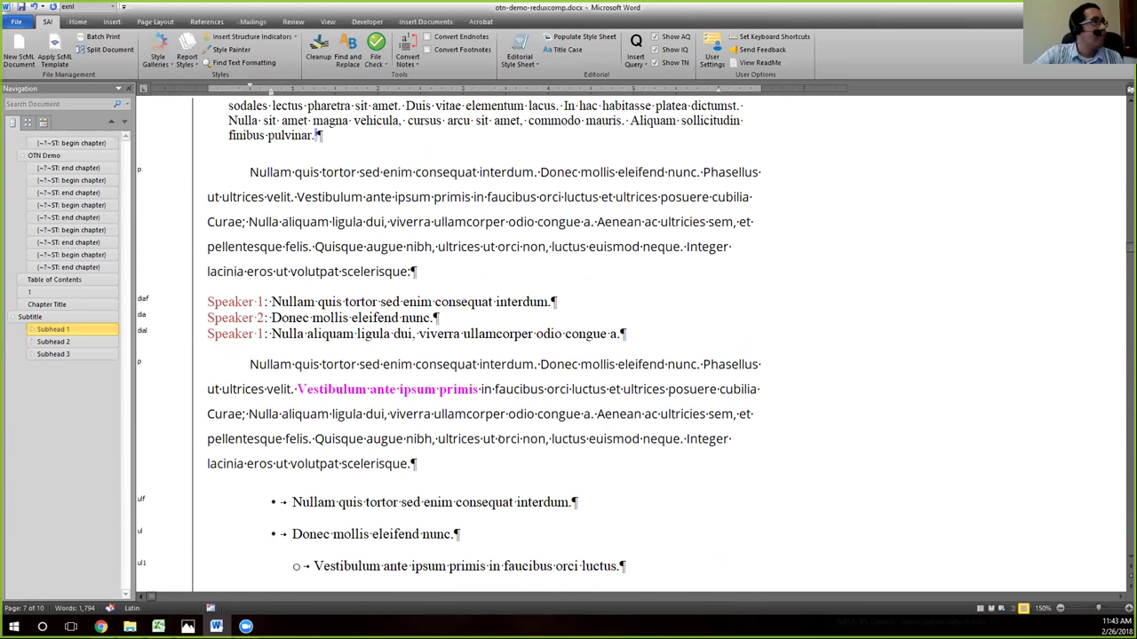
{"action": "scroll", "coordinate": [278, 436], "scroll_direction": "up", "scroll_amount": 6}
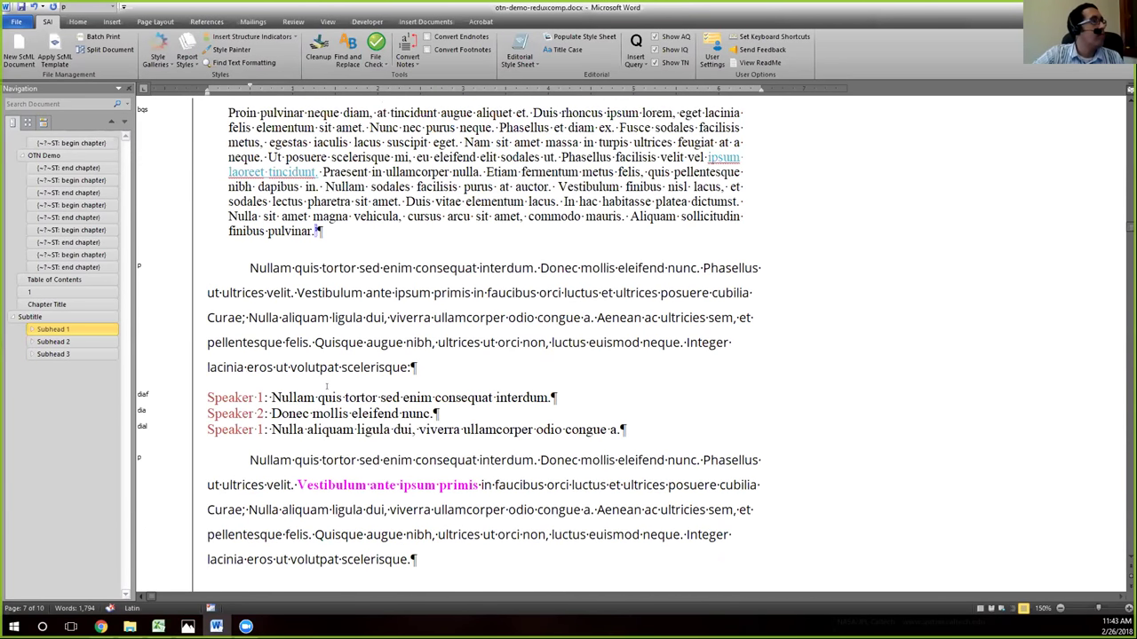
{"action": "left_click", "coordinate": [293, 414]}
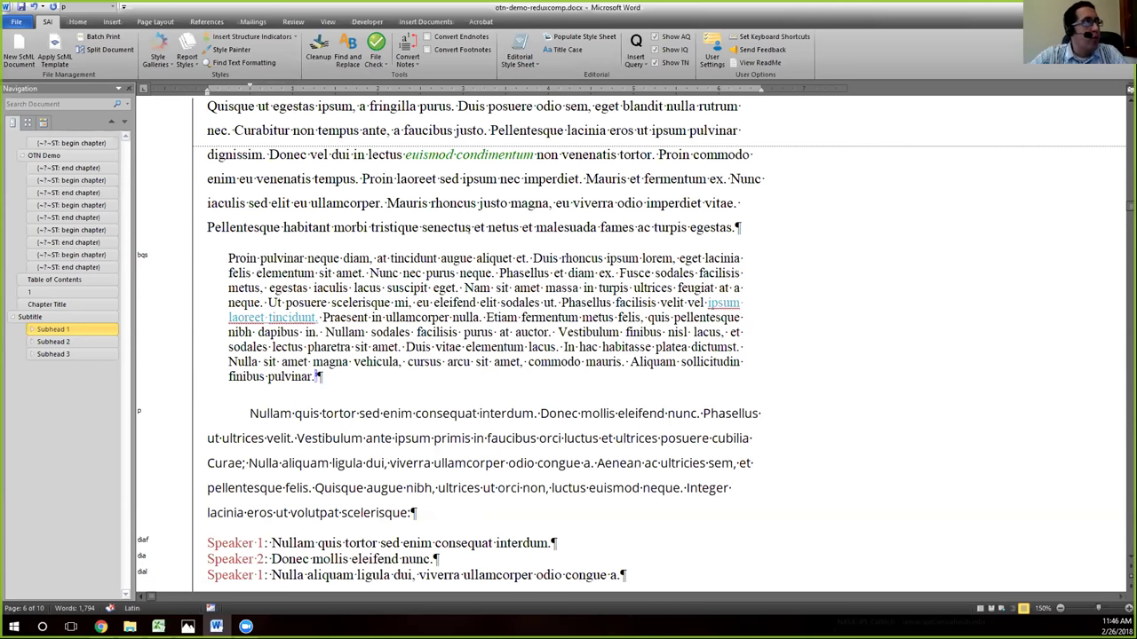
Replace the Lorem paragraph with 'This is a paragraph. I'm talking about subject X. Here, I will go into details about what so and so said:'.
{"action": "scroll", "coordinate": [218, 169], "scroll_direction": "up", "scroll_amount": 2}
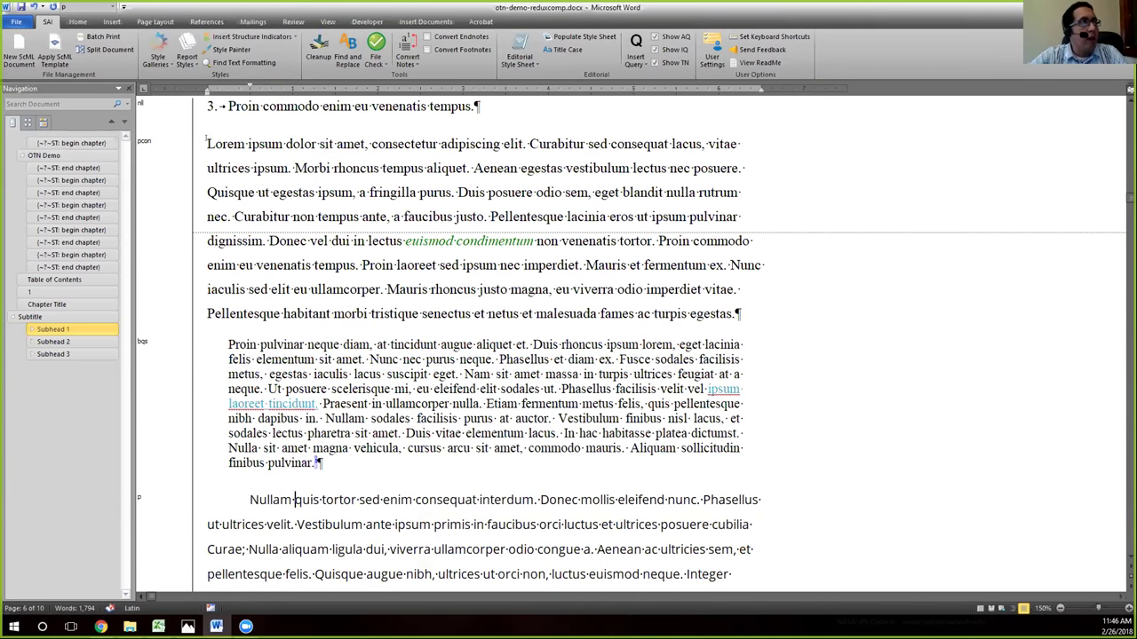
{"action": "left_click", "coordinate": [206, 143]}
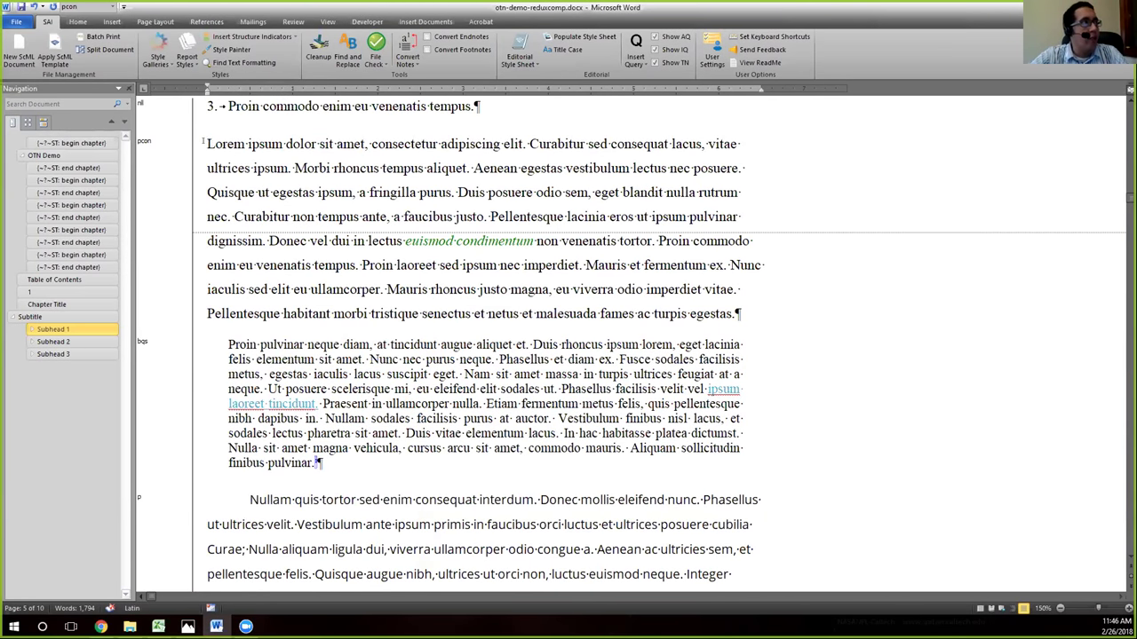
{"action": "triple_click", "coordinate": [567, 144]}
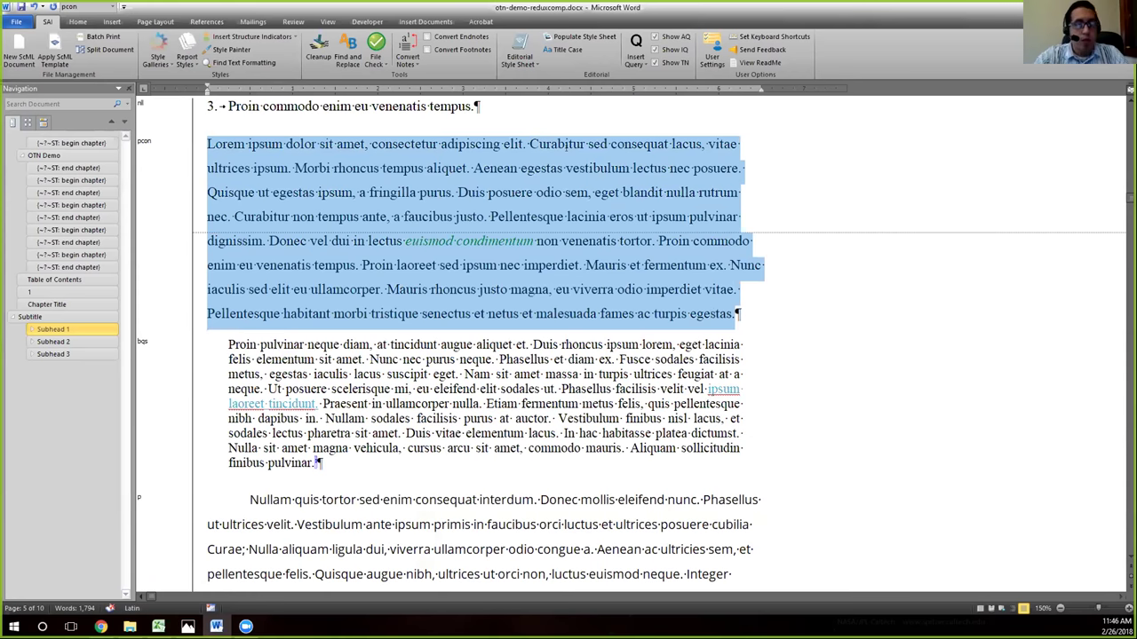
{"action": "type", "text": "This is a"}
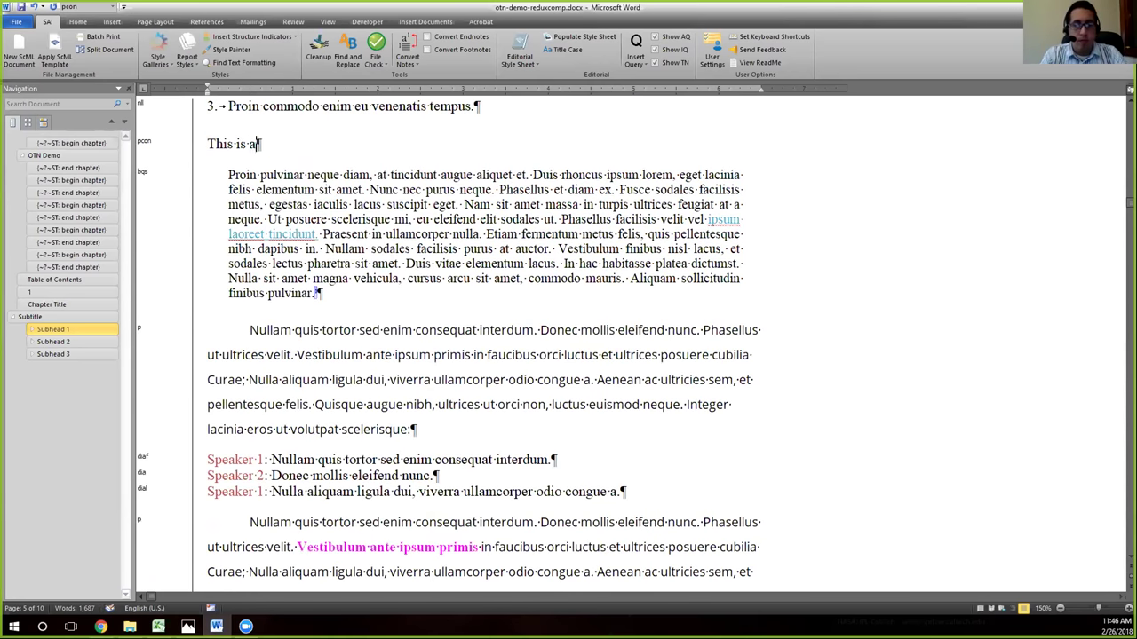
{"action": "type", "text": " paragrap"}
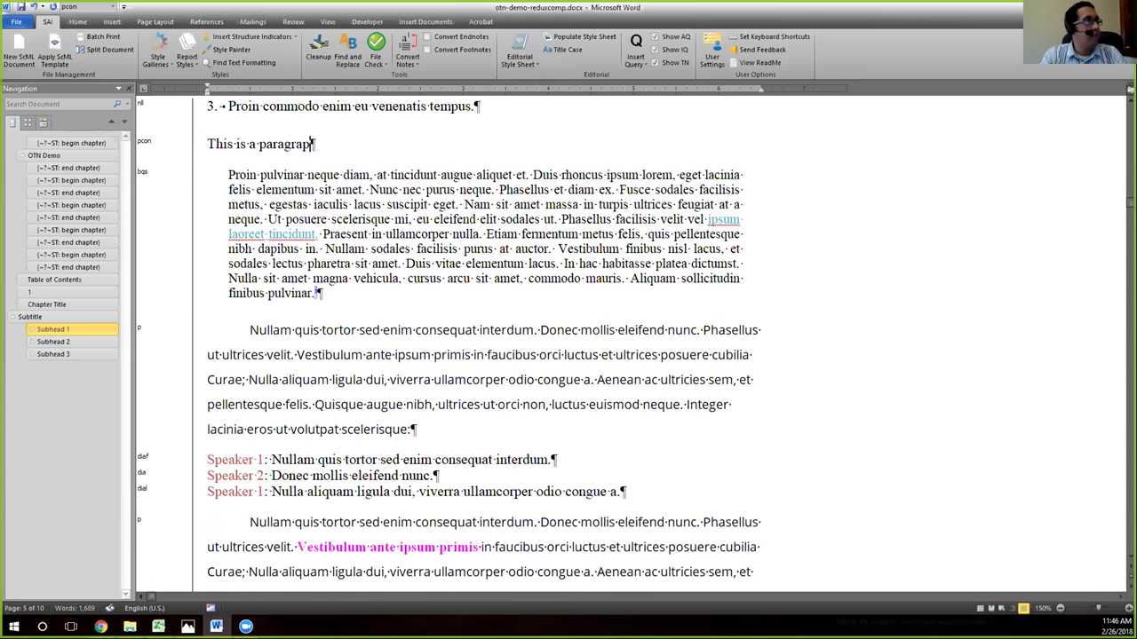
{"action": "type", "text": "h."}
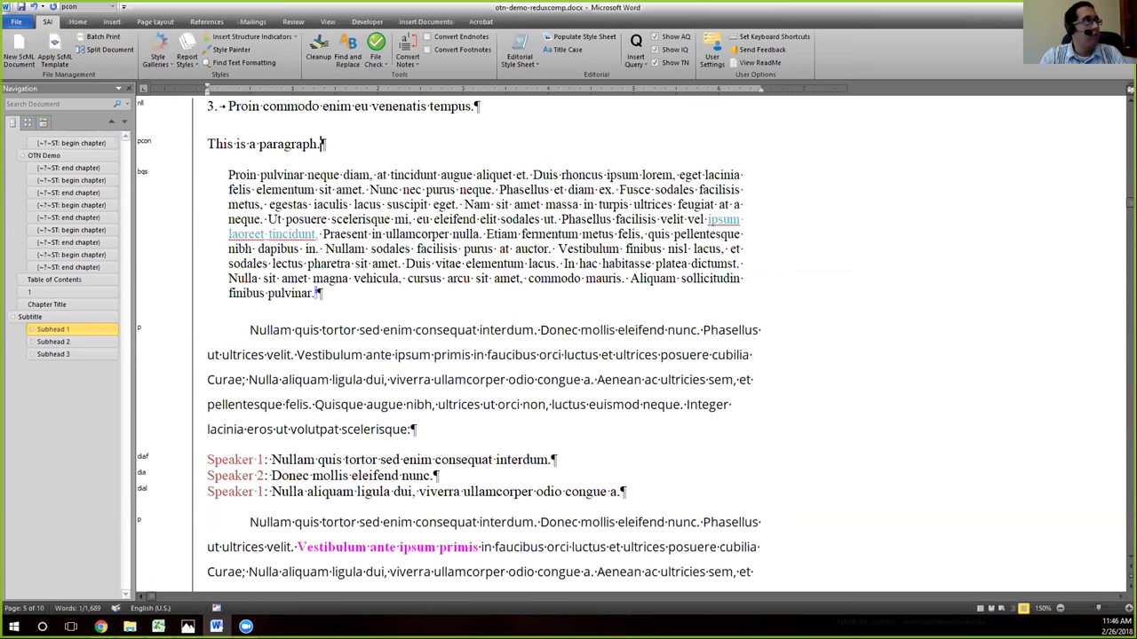
{"action": "type", "text": " I'm t"}
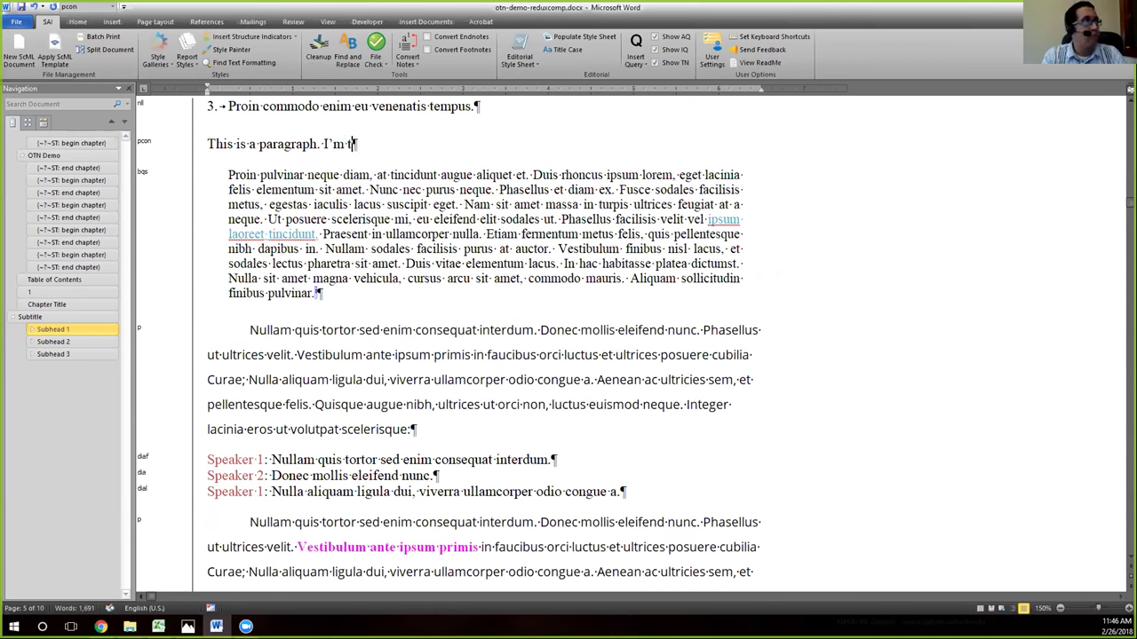
{"action": "key", "text": "BackSpace"}
{"action": "type", "text": "talki"}
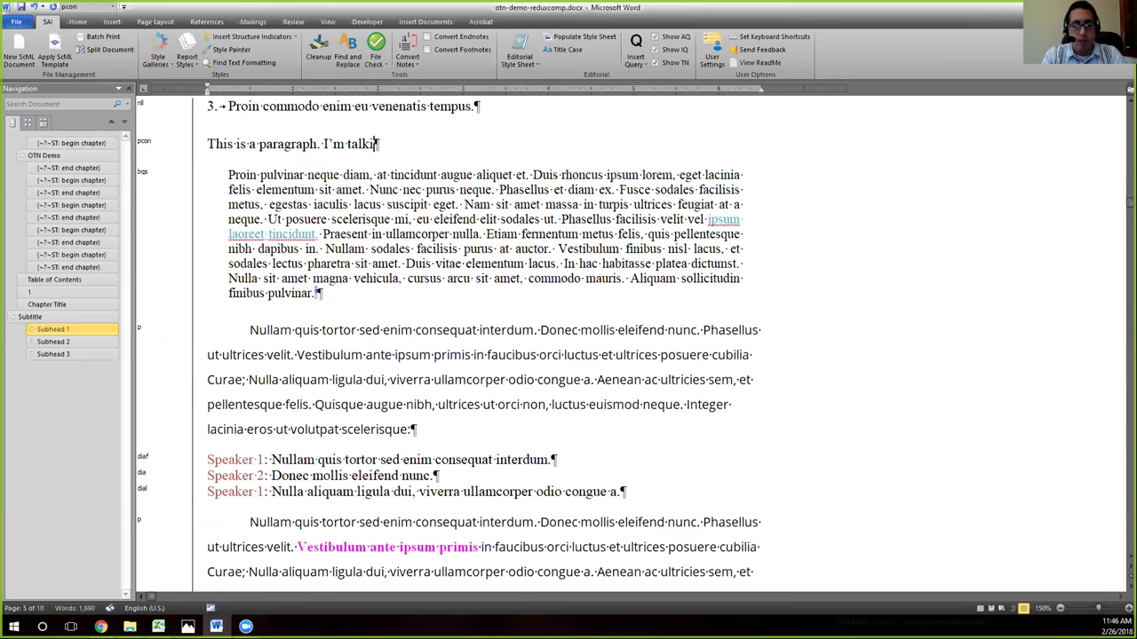
{"action": "type", "text": "ng about subk"}
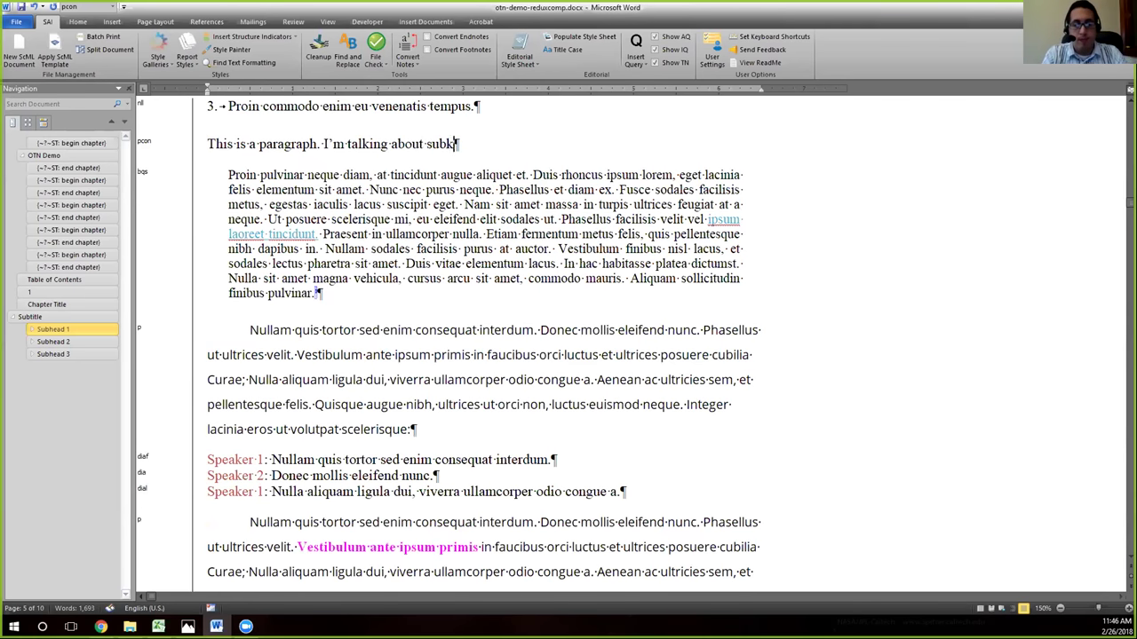
{"action": "type", "text": "ect"}
{"action": "key", "text": "BackSpace"}
{"action": "key", "text": "BackSpace"}
{"action": "key", "text": "BackSpace"}
{"action": "key", "text": "BackSpace"}
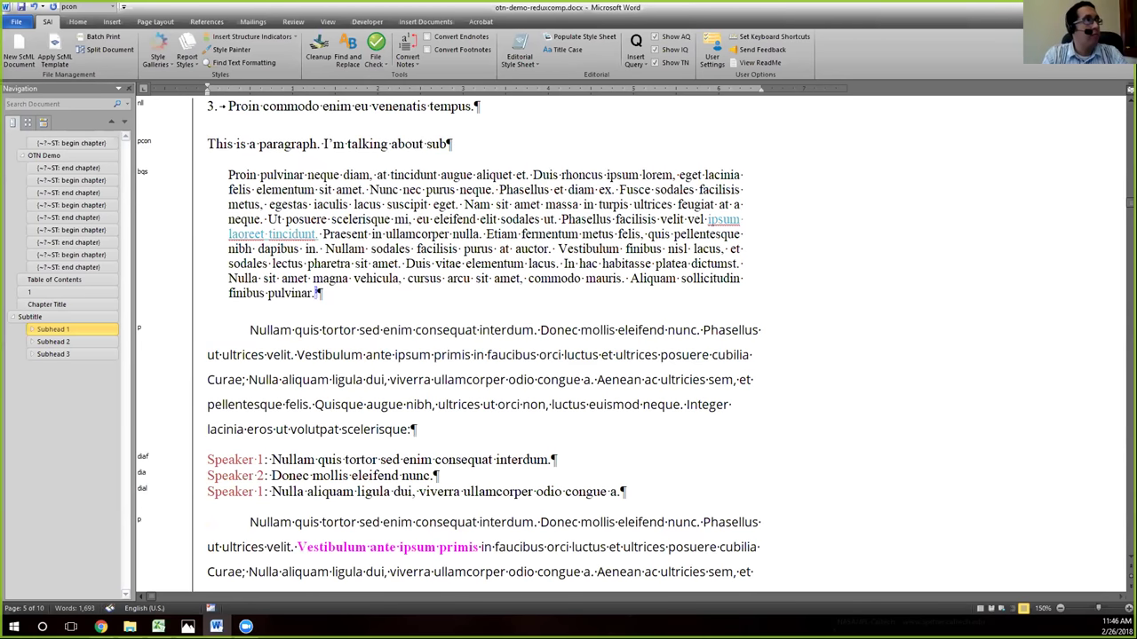
{"action": "type", "text": "ject "}
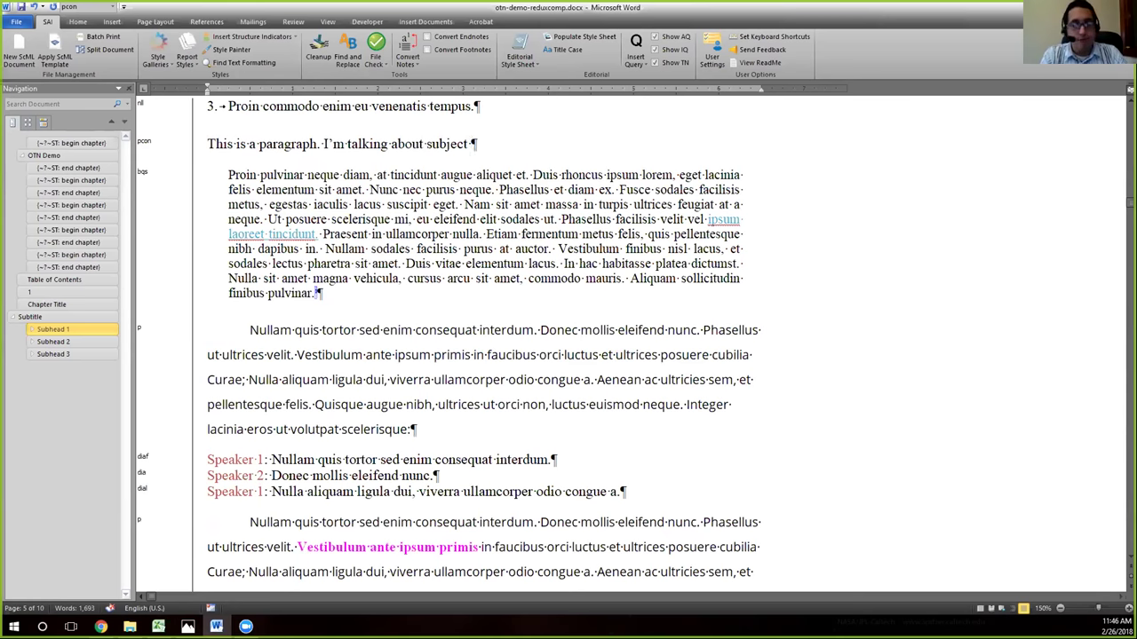
{"action": "type", "text": "X. He"}
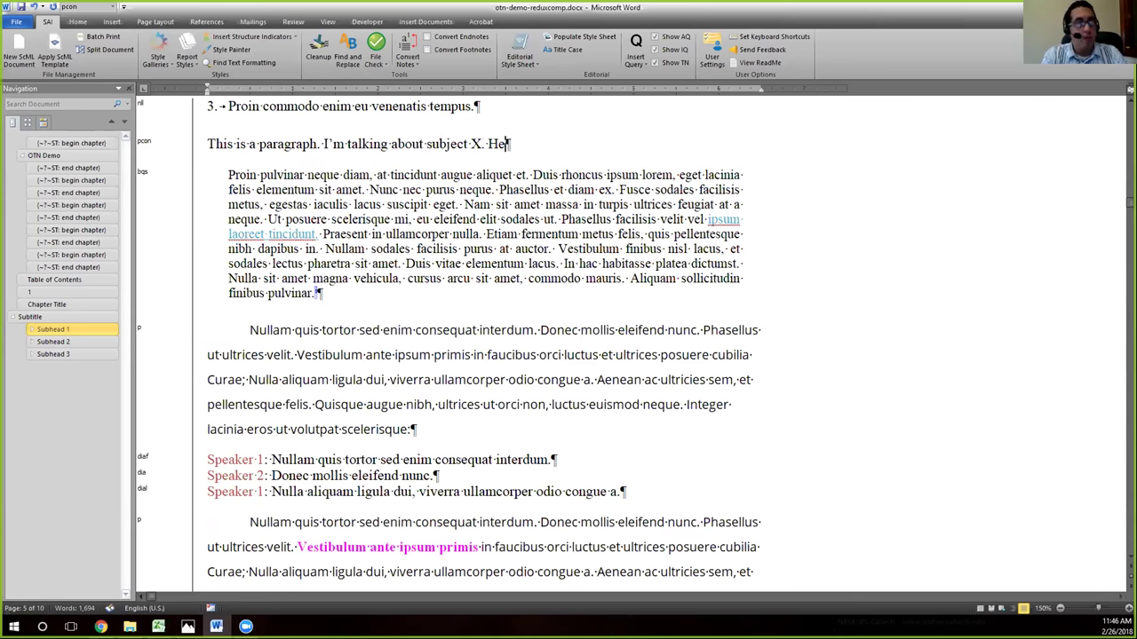
{"action": "type", "text": "re"}
{"action": "key", "text": "BackSpace"}
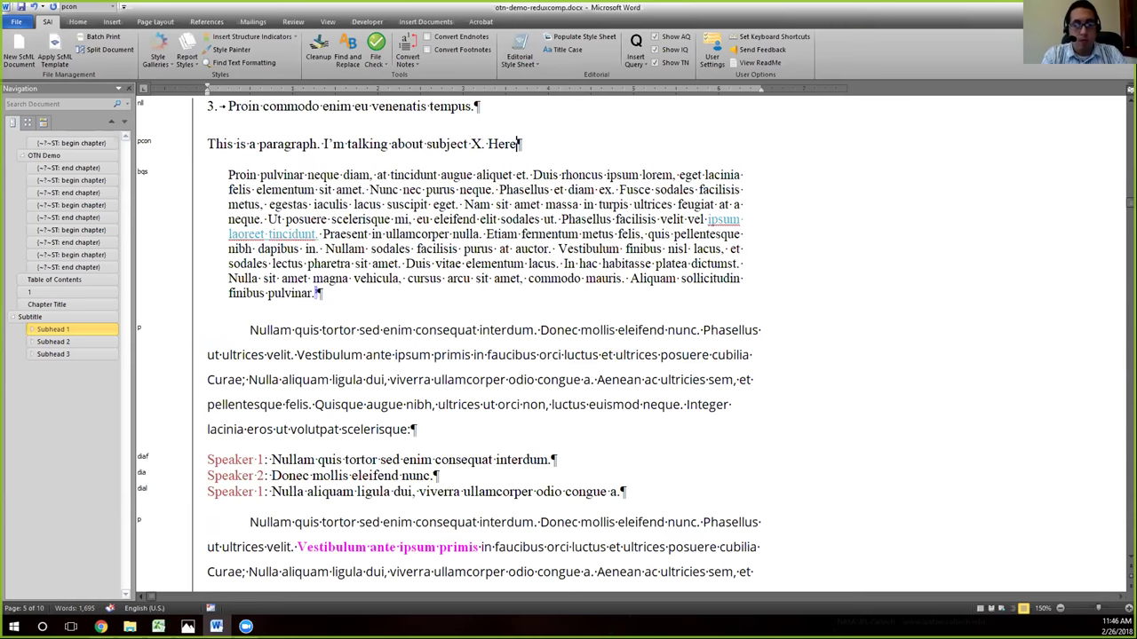
{"action": "type", "text": ", I will go in"}
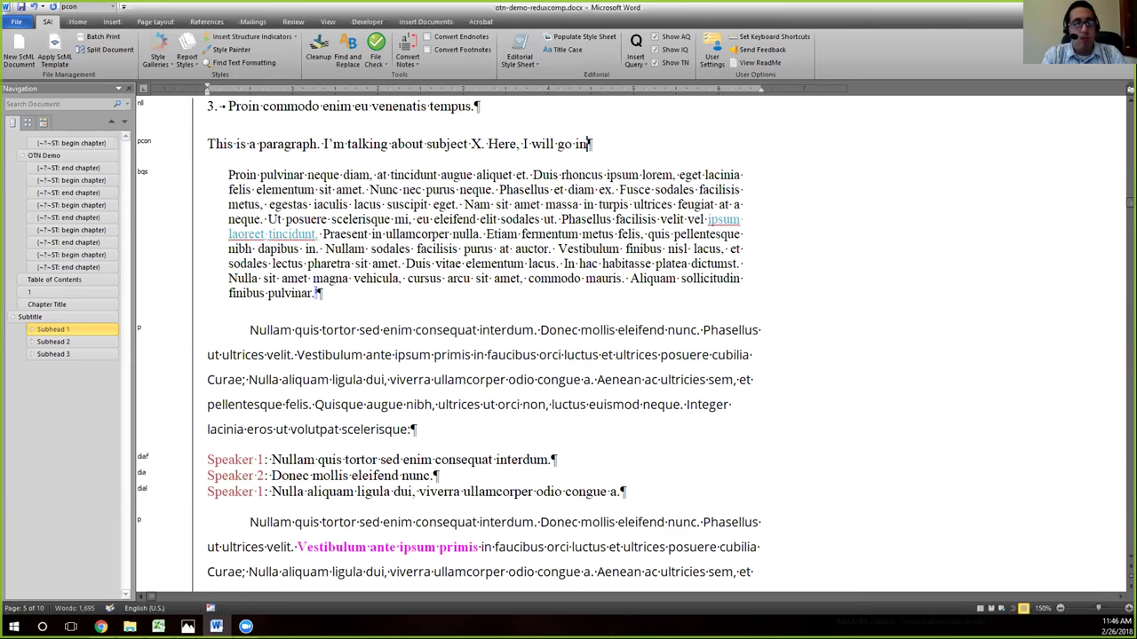
{"action": "type", "text": "to details a"}
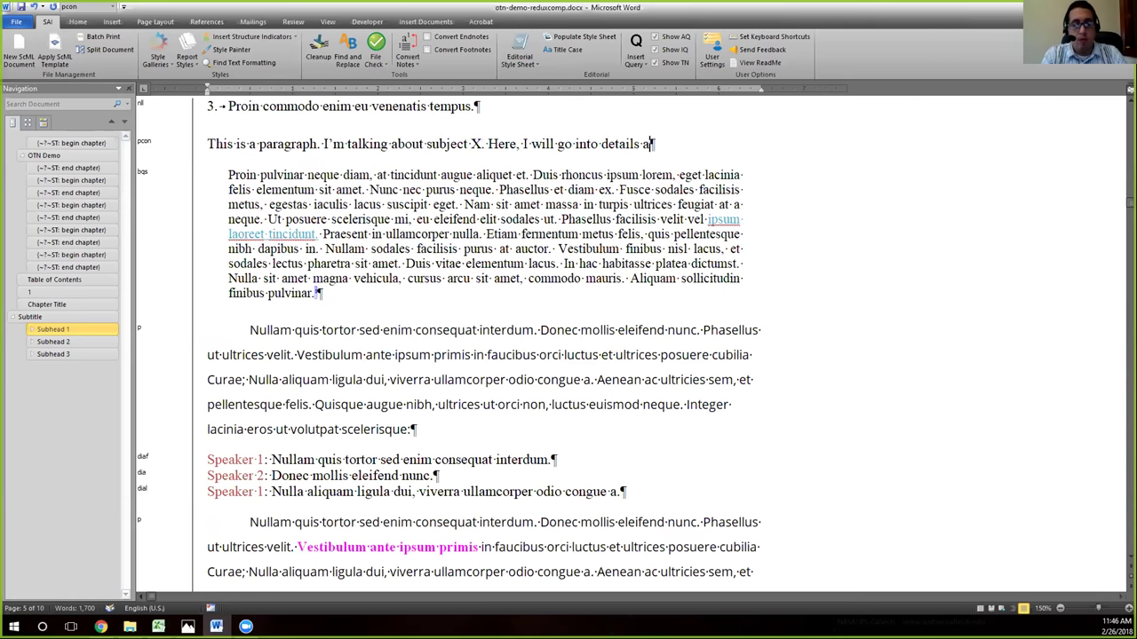
{"action": "type", "text": "bout what so and so said:"}
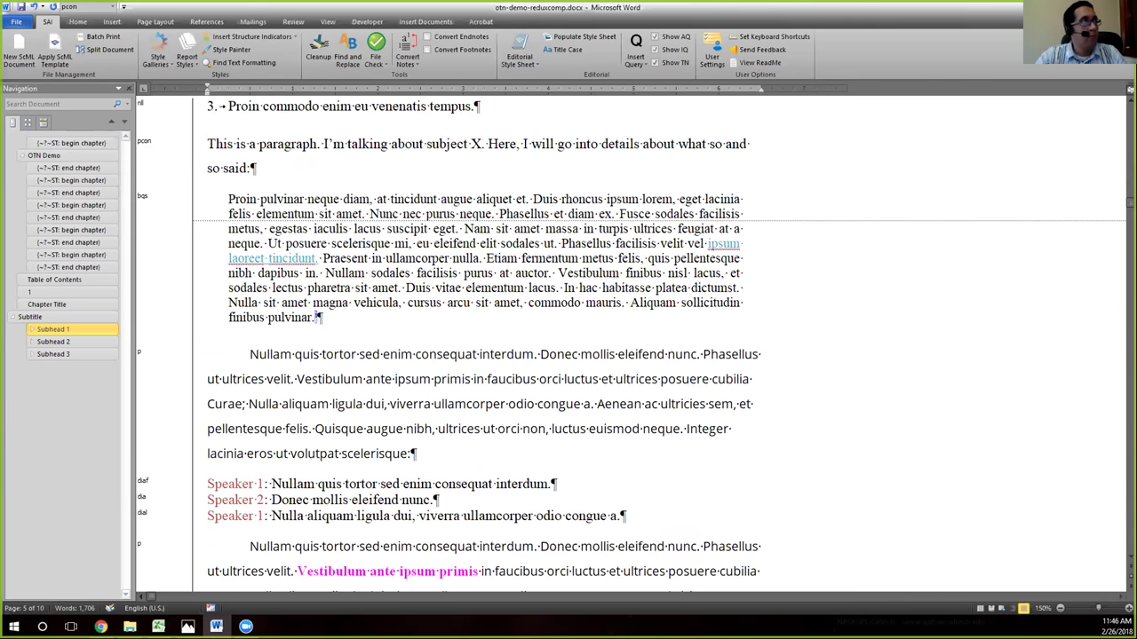
Check the new intro paragraph's pcon style, then select the Nullam paragraph after the quote.
{"action": "left_click", "coordinate": [259, 144]}
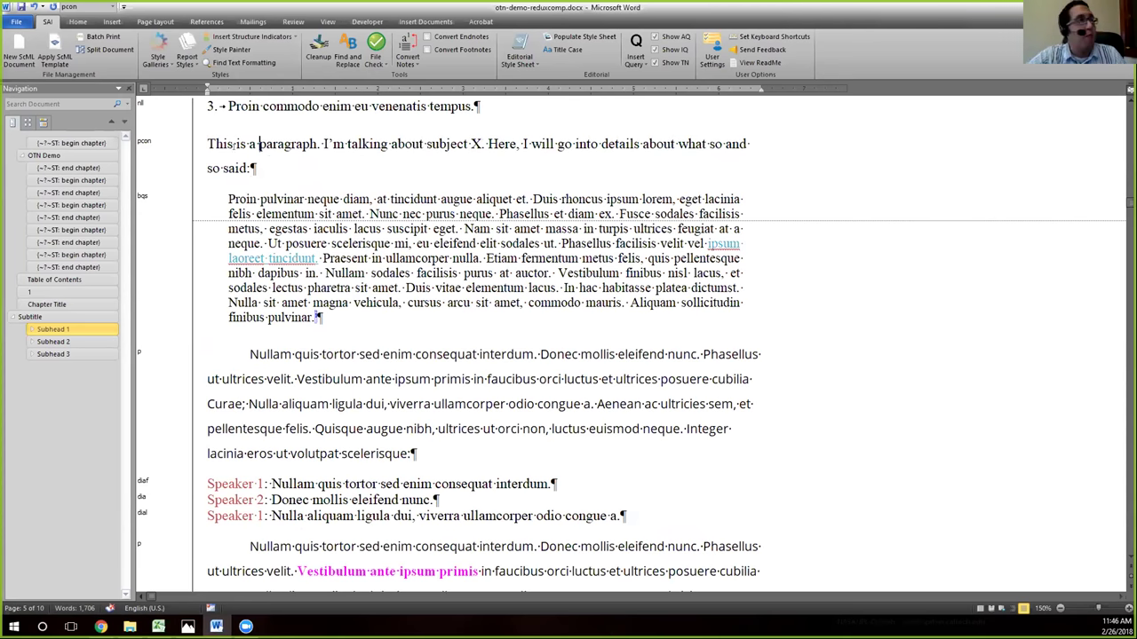
{"action": "left_click_drag", "start_coordinate": [250, 355], "coordinate": [412, 453]}
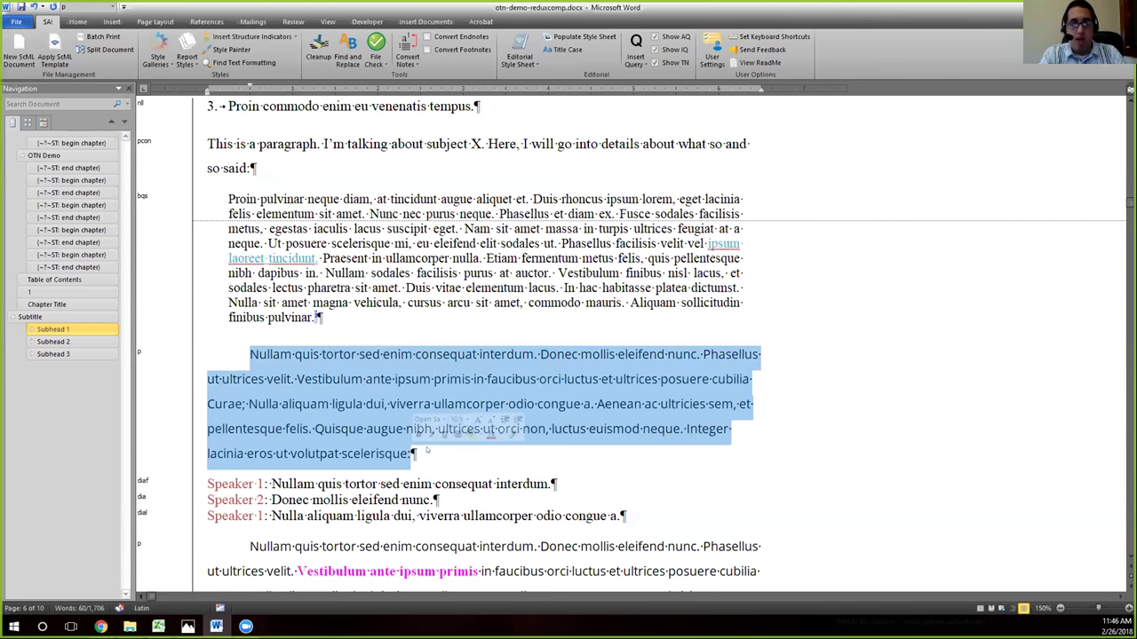
Type 'This new subject Y is described as follows:' over the selected Nullam paragraph.
{"action": "type", "text": "Th"}
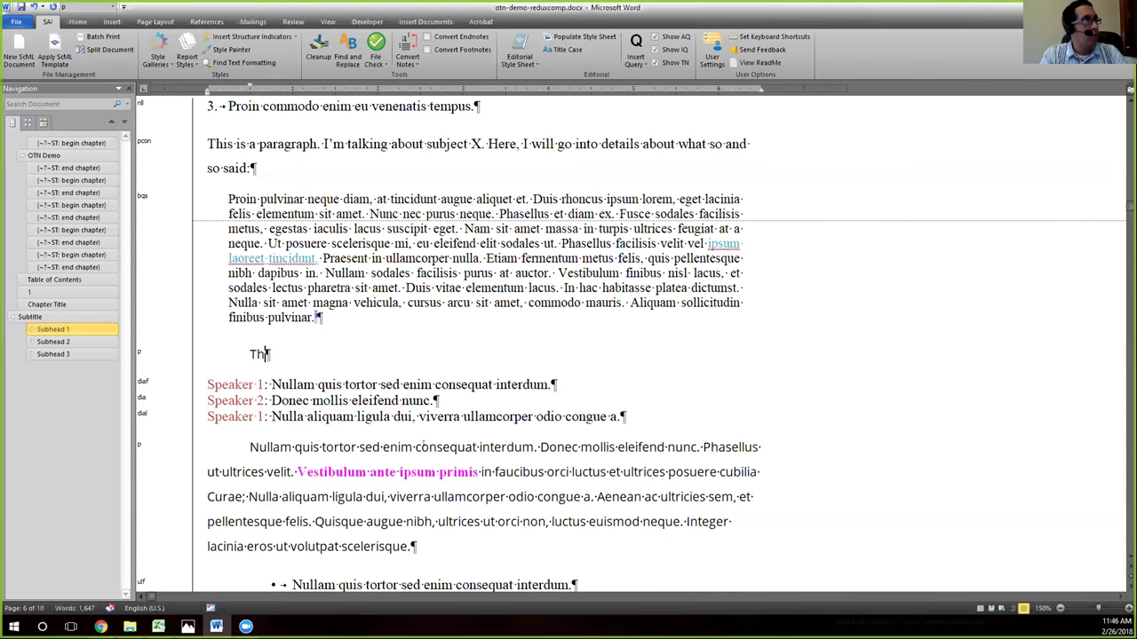
{"action": "type", "text": "is ne"}
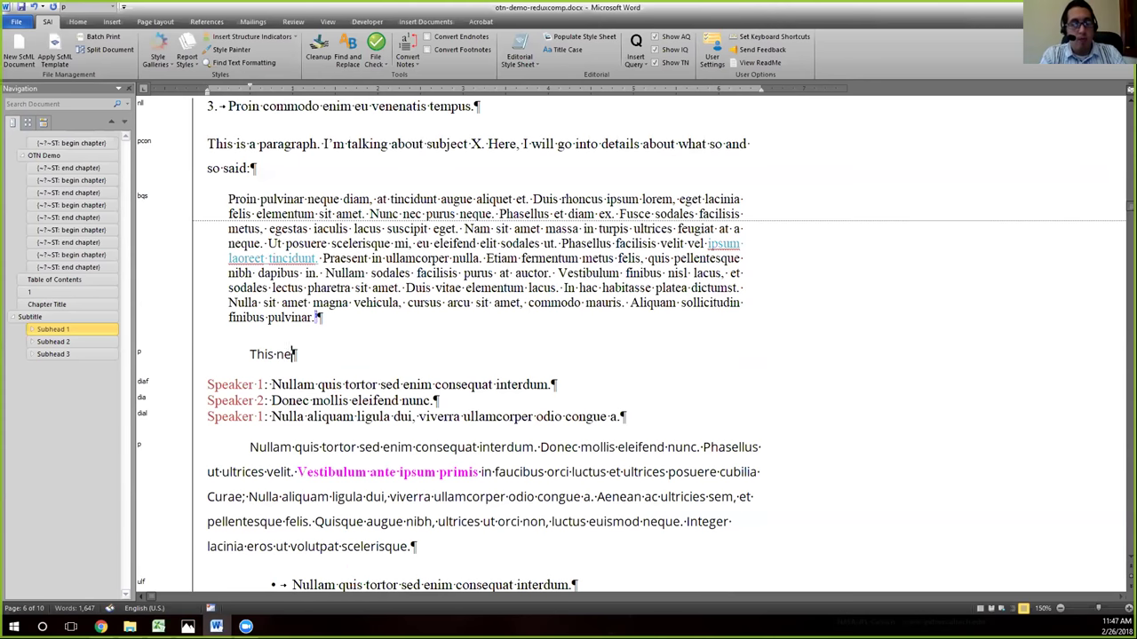
{"action": "type", "text": "w subject"}
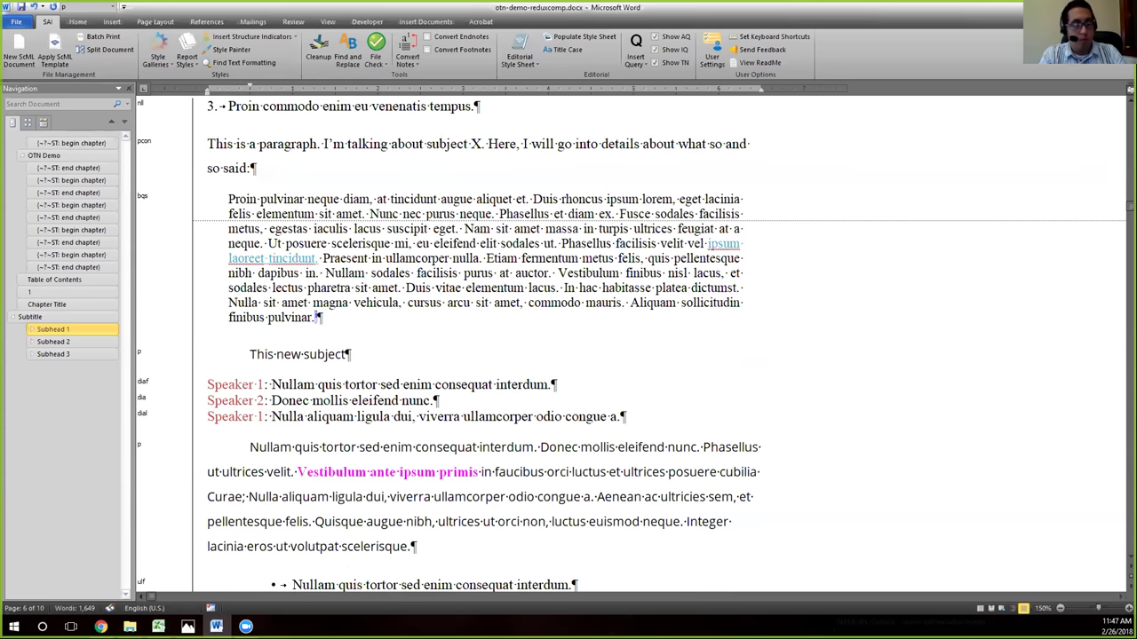
{"action": "type", "text": " Y a"}
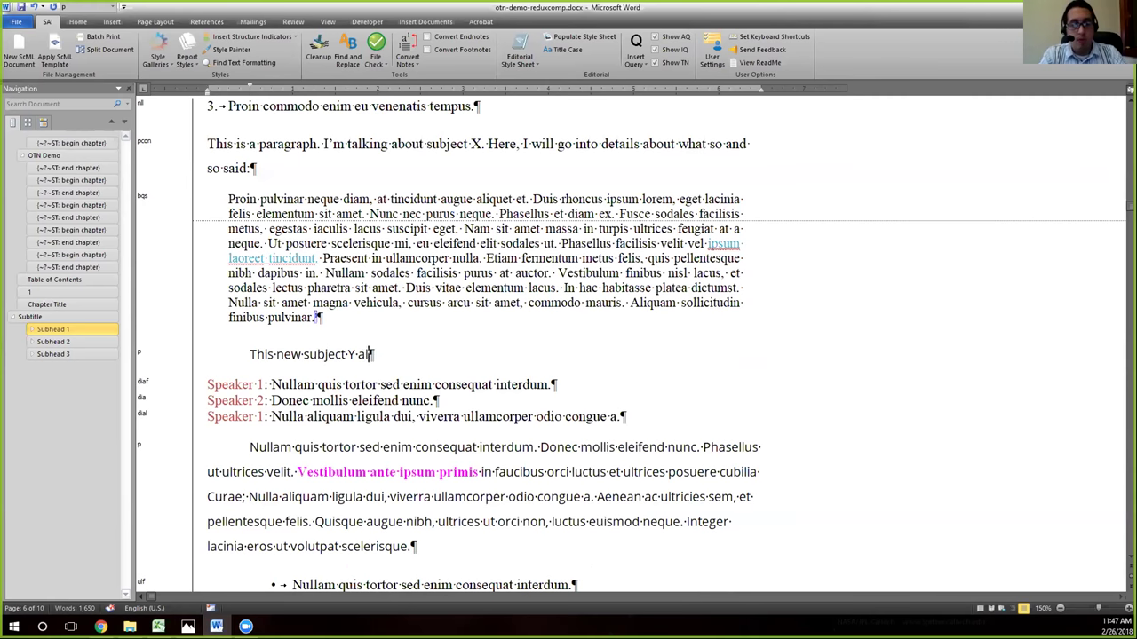
{"action": "type", "text": "lso res"}
{"action": "key", "text": "BackSpace"}
{"action": "key", "text": "BackSpace"}
{"action": "key", "text": "BackSpace"}
{"action": "key", "text": "BackSpace"}
{"action": "key", "text": "BackSpace"}
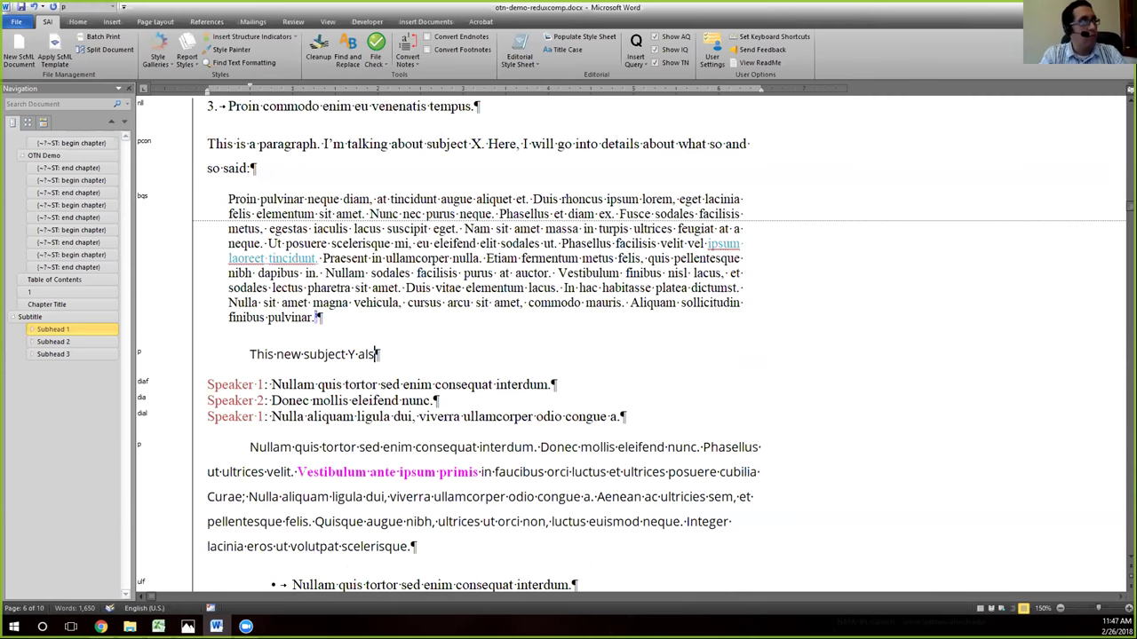
{"action": "key", "text": "BackSpace"}
{"action": "key", "text": "BackSpace"}
{"action": "key", "text": "BackSpace"}
{"action": "key", "text": "BackSpace"}
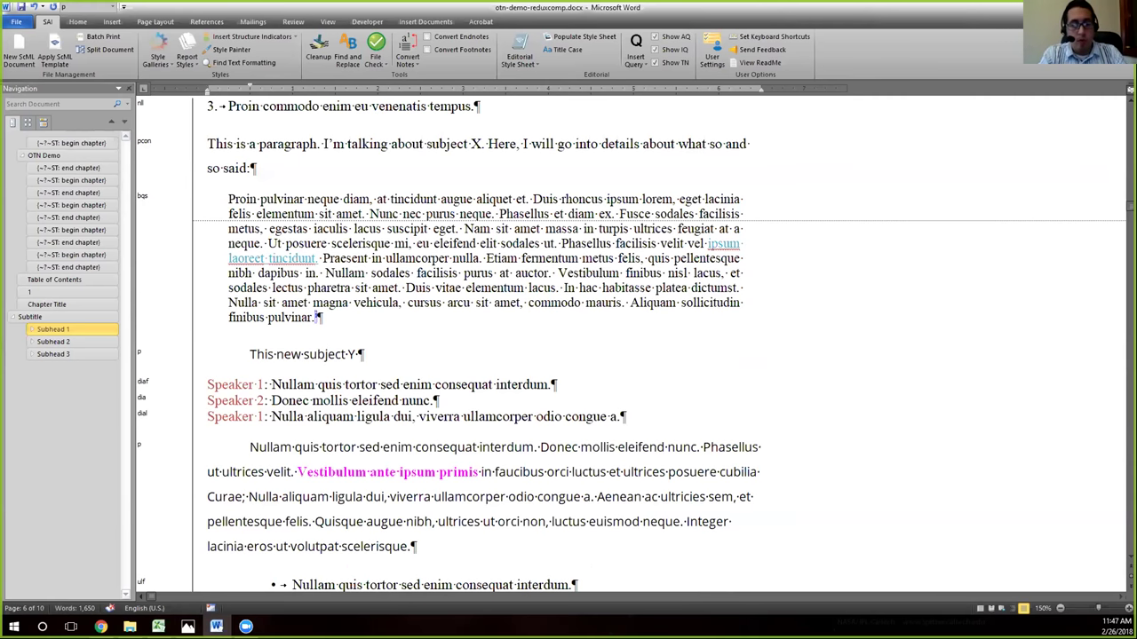
{"action": "type", "text": "is de"}
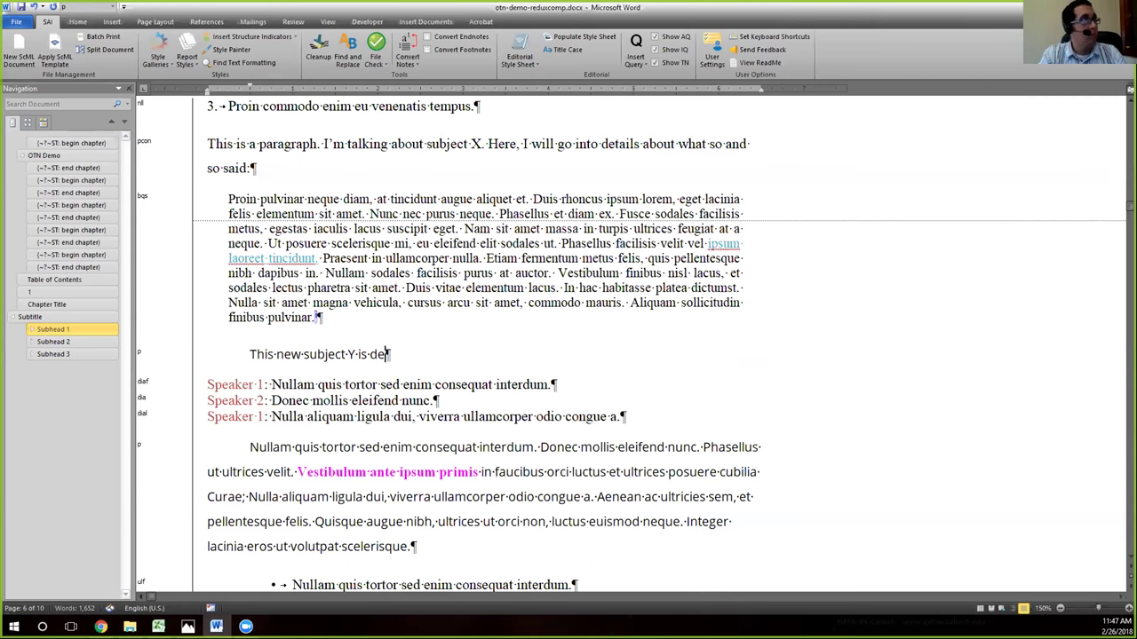
{"action": "type", "text": "scribed "}
{"action": "type", "text": "as foll"}
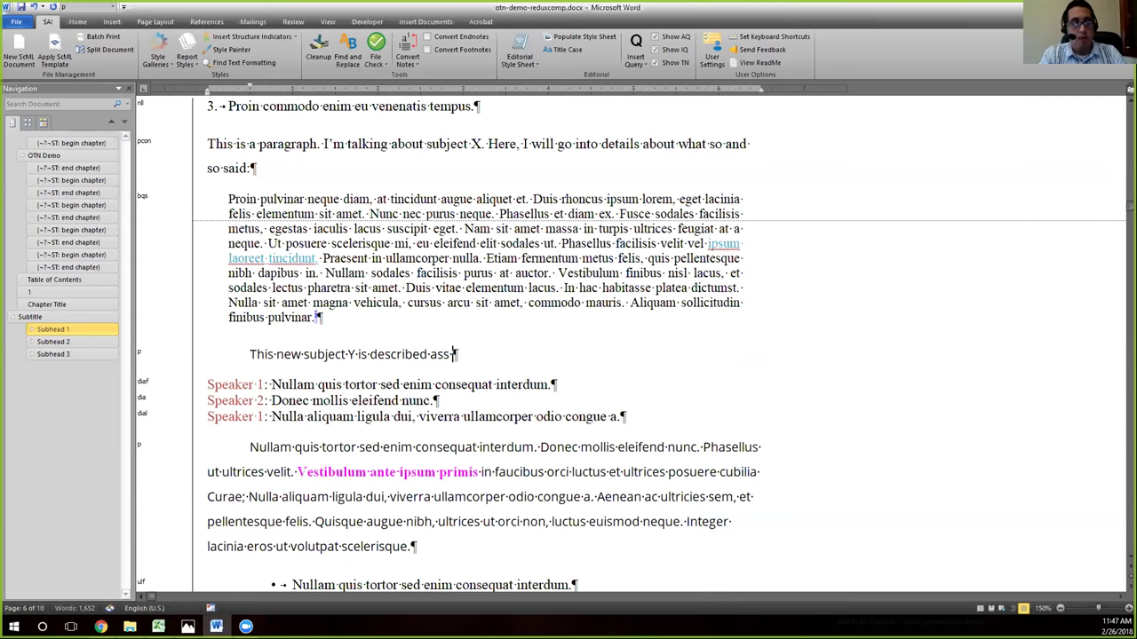
{"action": "type", "text": "ow"}
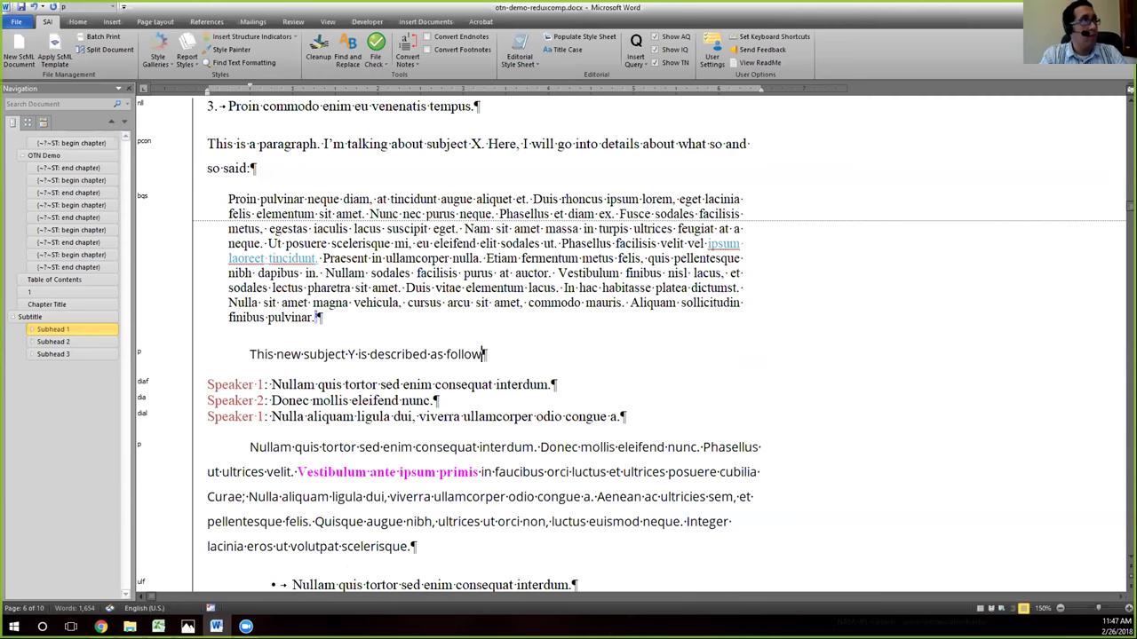
{"action": "type", "text": "s:"}
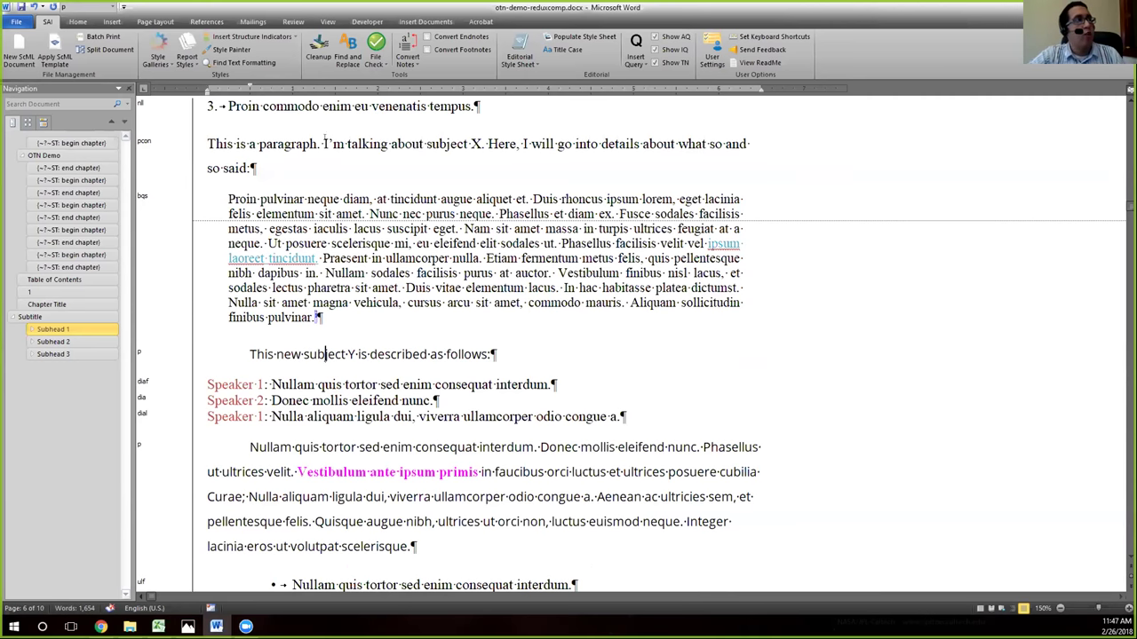
{"action": "left_click", "coordinate": [317, 144]}
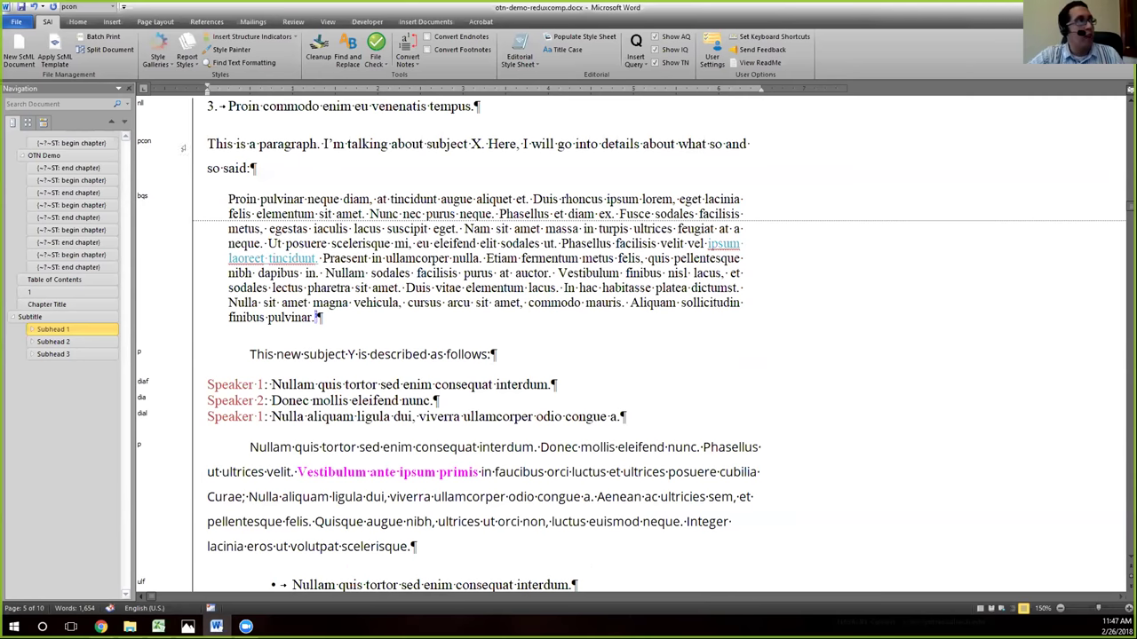
{"action": "left_click_drag", "start_coordinate": [207, 144], "coordinate": [258, 169]}
{"action": "left_click", "coordinate": [583, 259]}
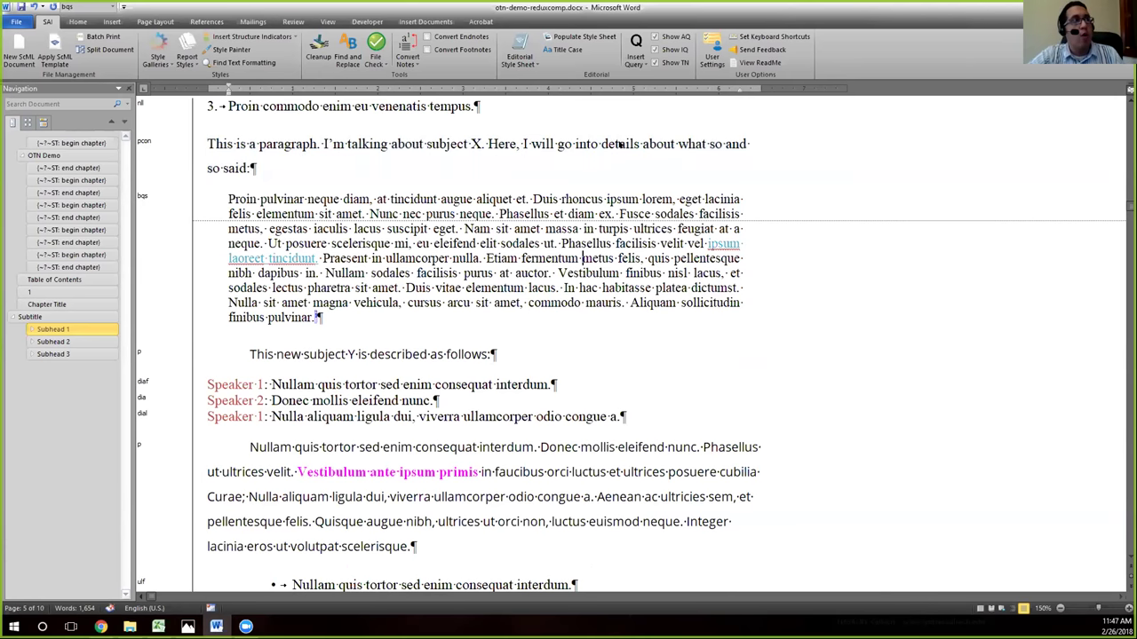
{"action": "left_click", "coordinate": [199, 106]}
{"action": "left_click", "coordinate": [450, 144]}
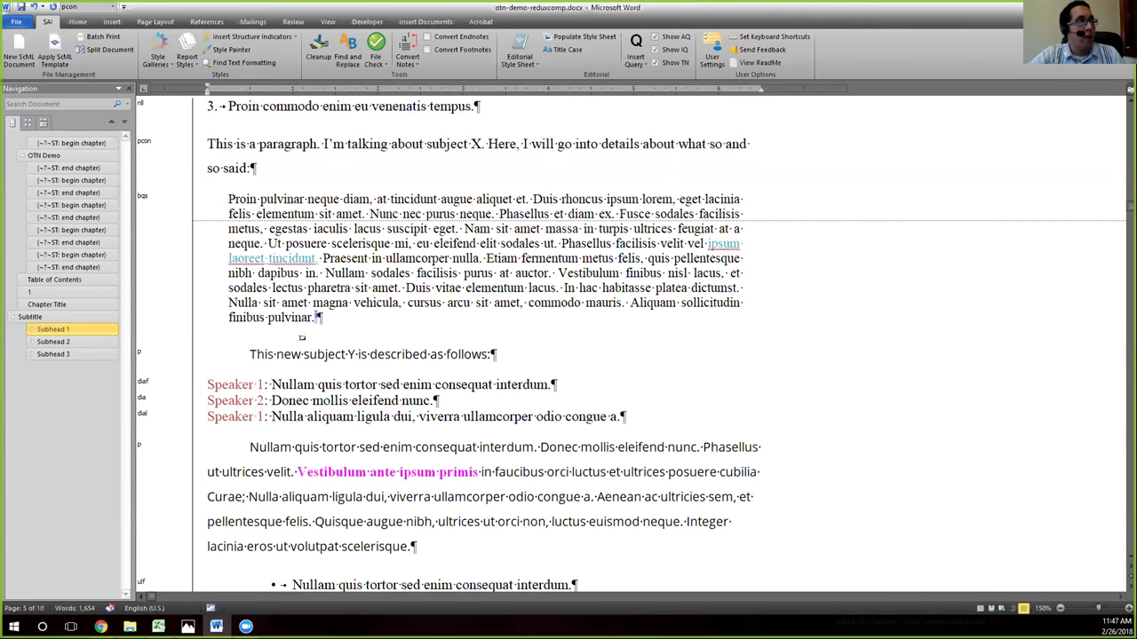
{"action": "left_click_drag", "start_coordinate": [251, 354], "coordinate": [437, 354]}
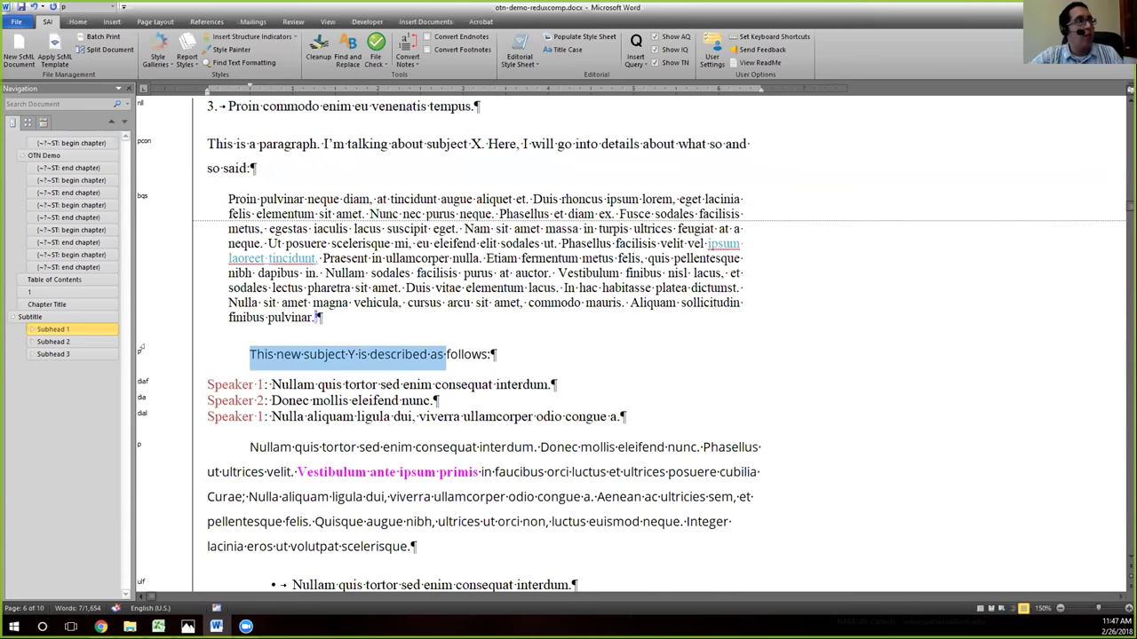
{"action": "left_click", "coordinate": [292, 353]}
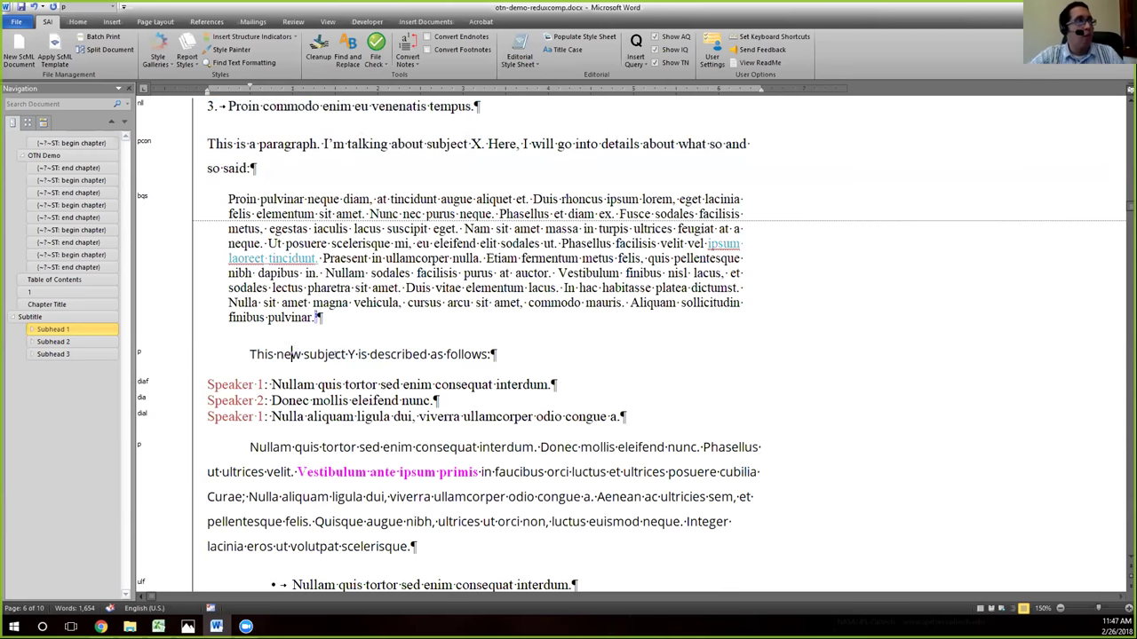
Change 'new subject Y' to 'subject X' and insert 'further' before 'described'.
{"action": "left_click_drag", "start_coordinate": [276, 354], "coordinate": [344, 354]}
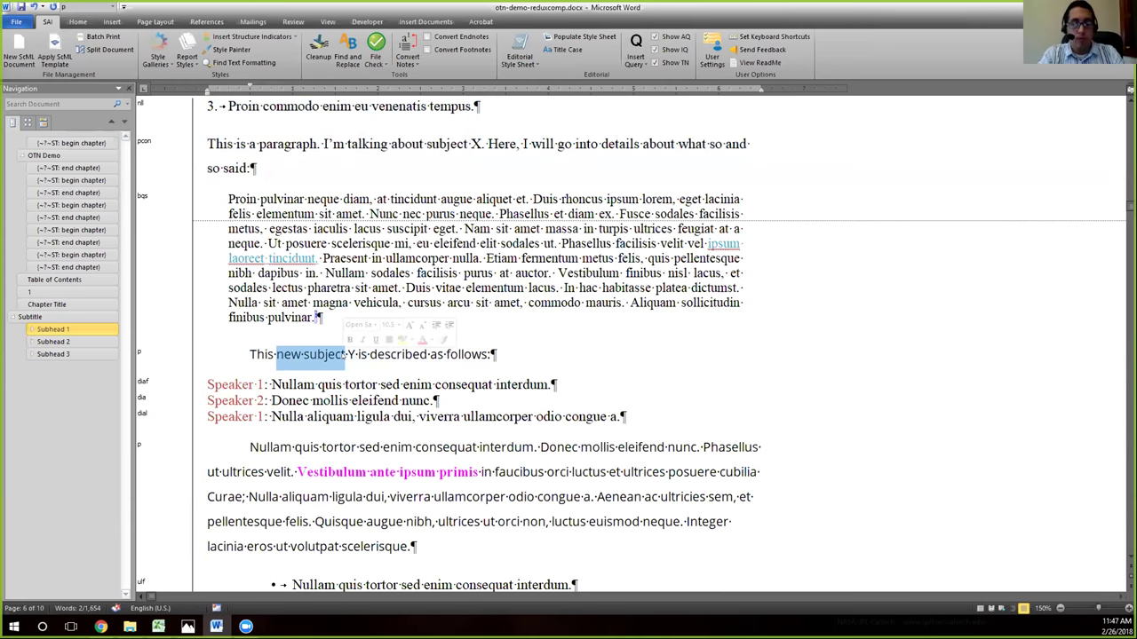
{"action": "type", "text": "subj"}
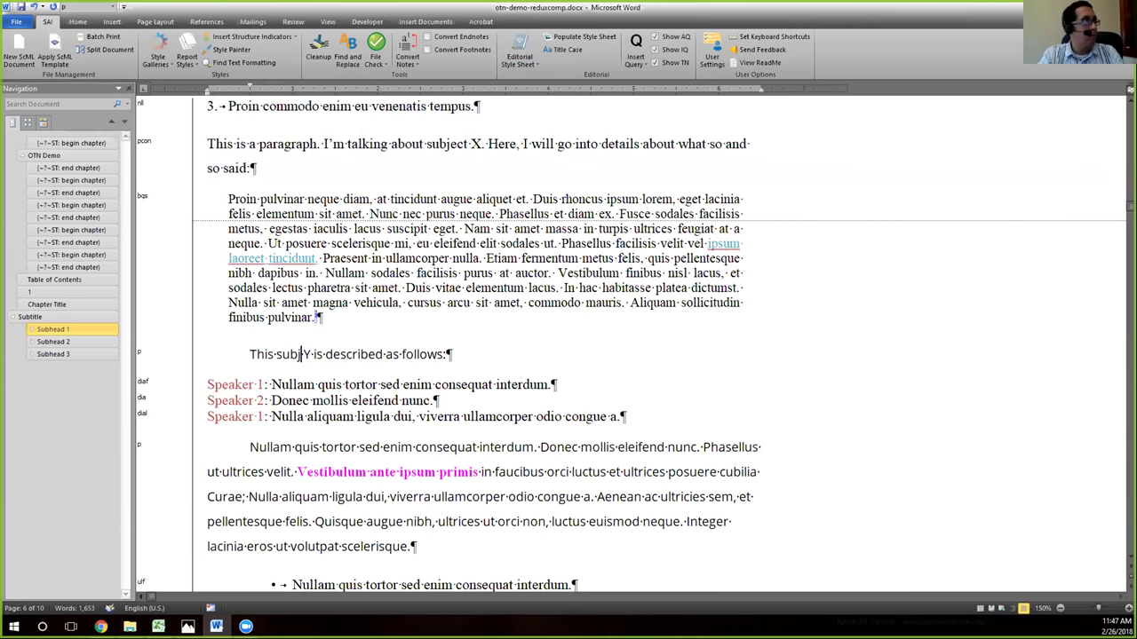
{"action": "type", "text": "ect"}
{"action": "key", "text": "shift+Right"}
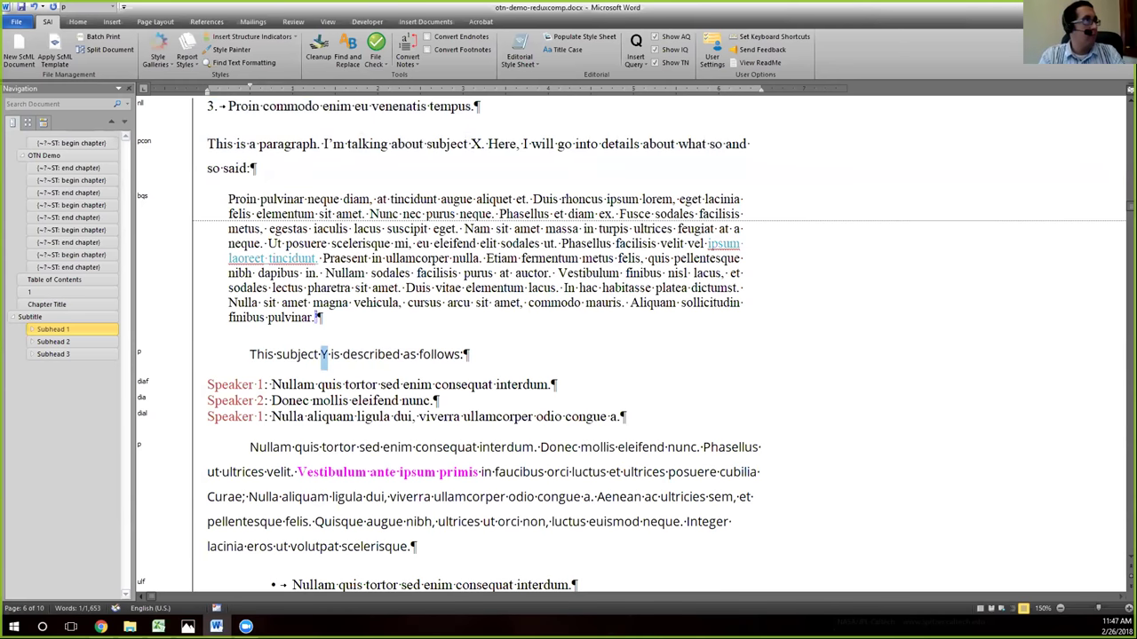
{"action": "type", "text": "X"}
{"action": "key", "text": "Right"}
{"action": "key", "text": "Right"}
{"action": "key", "text": "Right"}
{"action": "key", "text": "Right"}
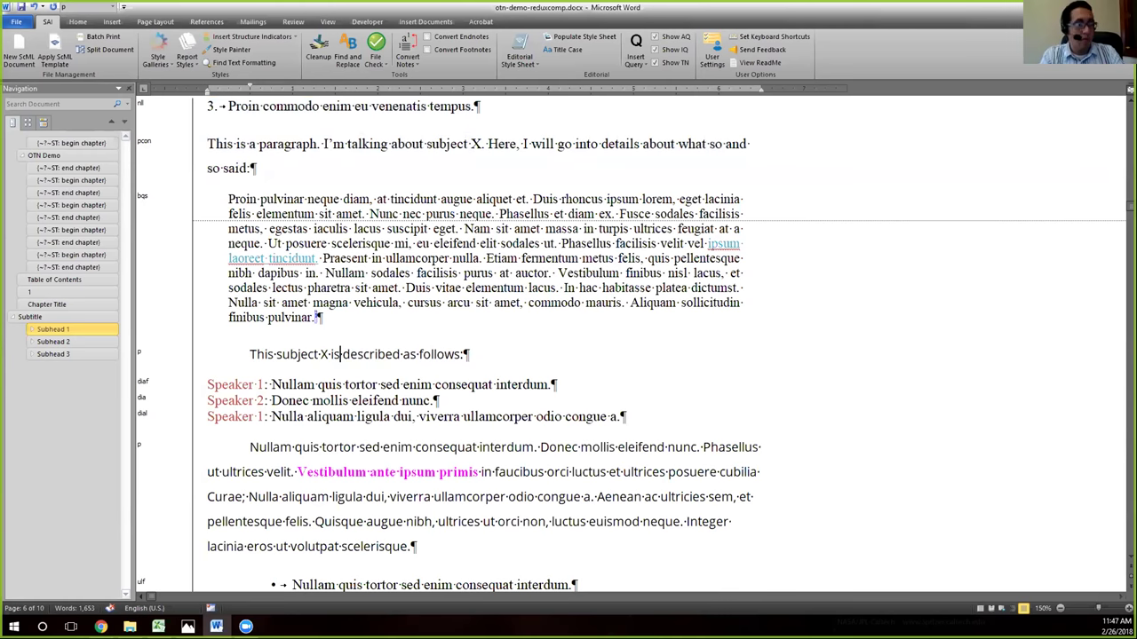
{"action": "type", "text": "furthere"}
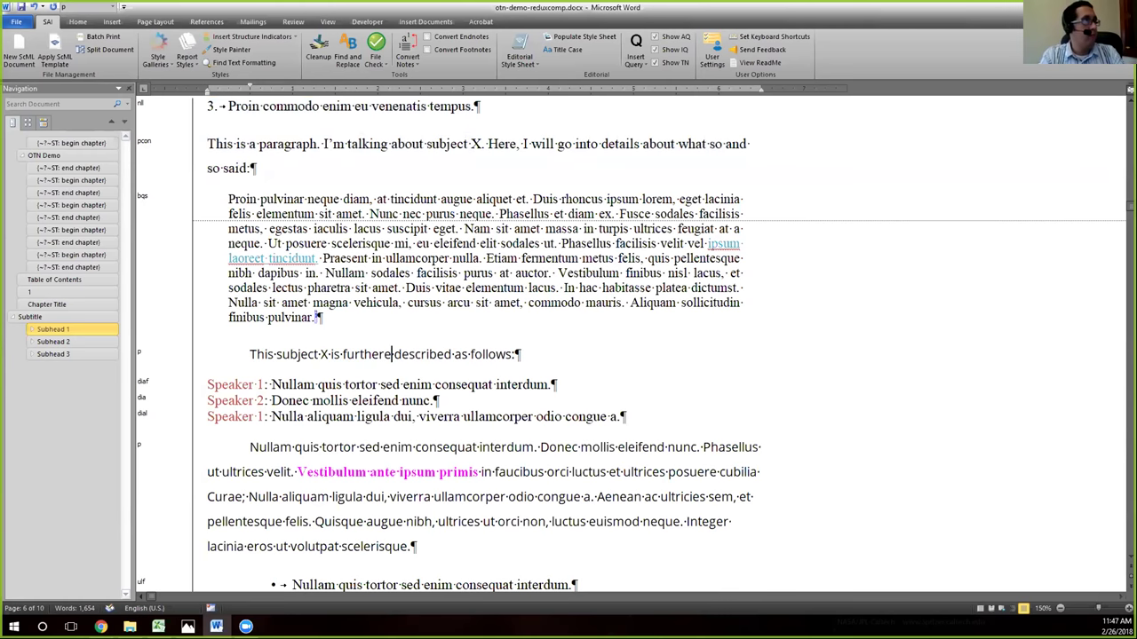
{"action": "key", "text": "BackSpace"}
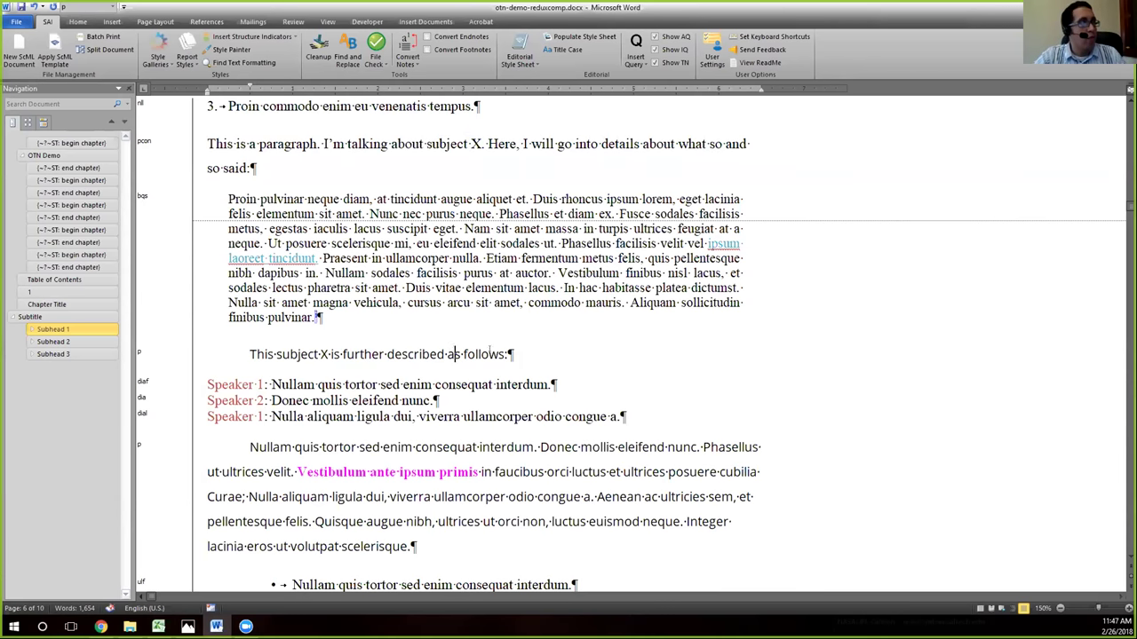
Apply the pcon style to the 'This subject X is further described as follows:' paragraph.
{"action": "left_click", "coordinate": [299, 353]}
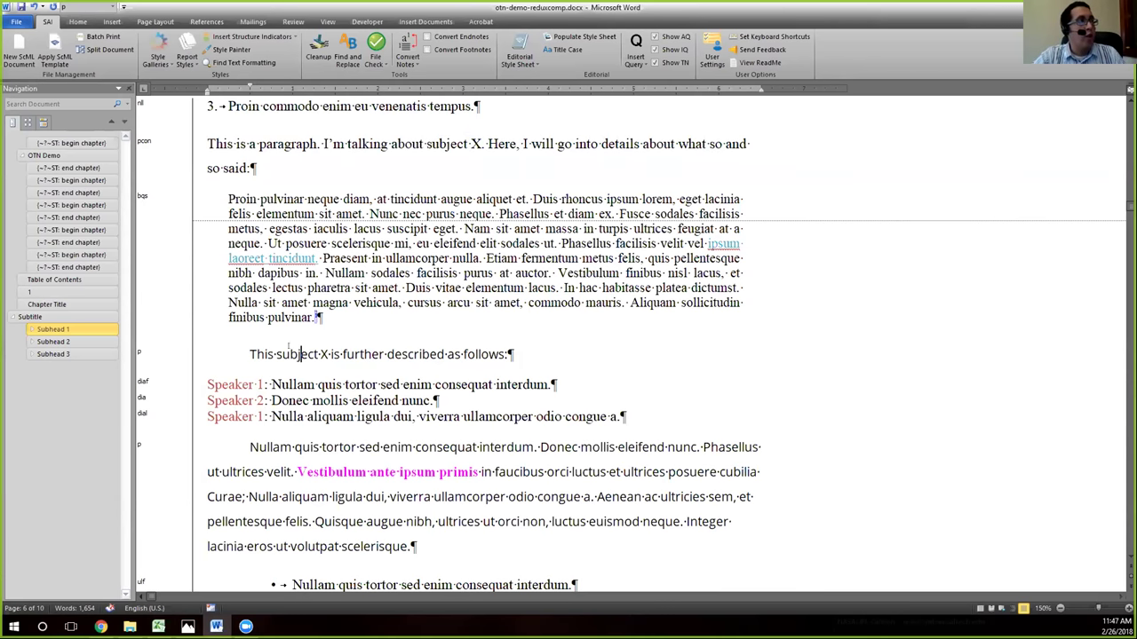
{"action": "double_click", "coordinate": [140, 352]}
{"action": "type", "text": "pcon"}
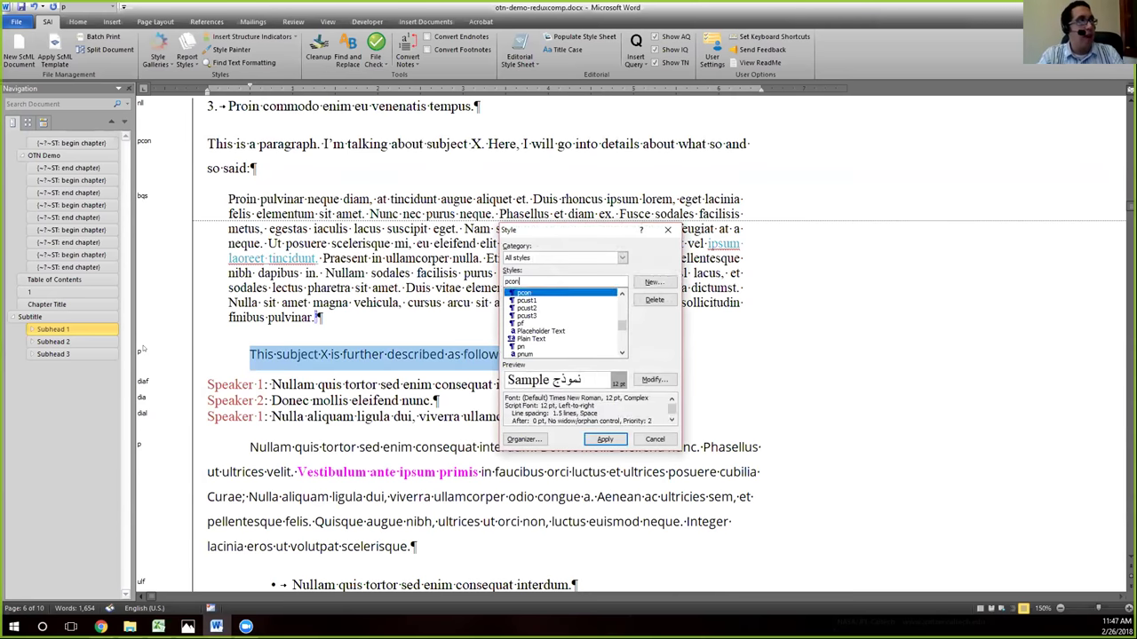
{"action": "key", "text": "Return"}
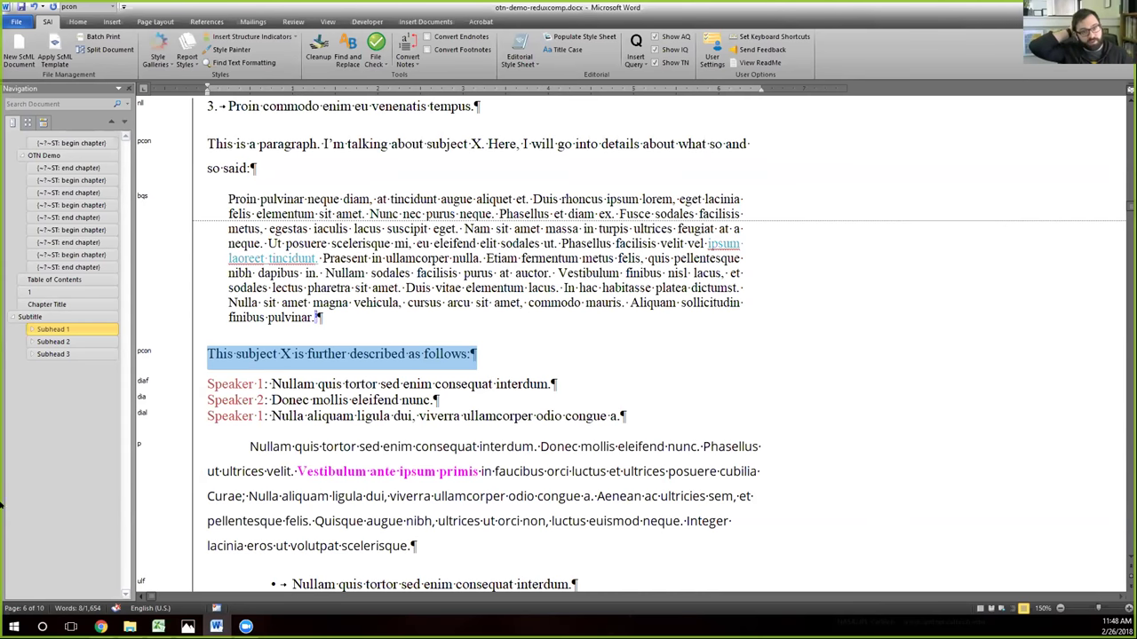
Undo every demo edit, restoring the original Lorem and Nullam paragraphs around the quote.
{"action": "key", "text": "ctrl+y"}
{"action": "key", "text": "ctrl+y"}
{"action": "key", "text": "ctrl+y"}
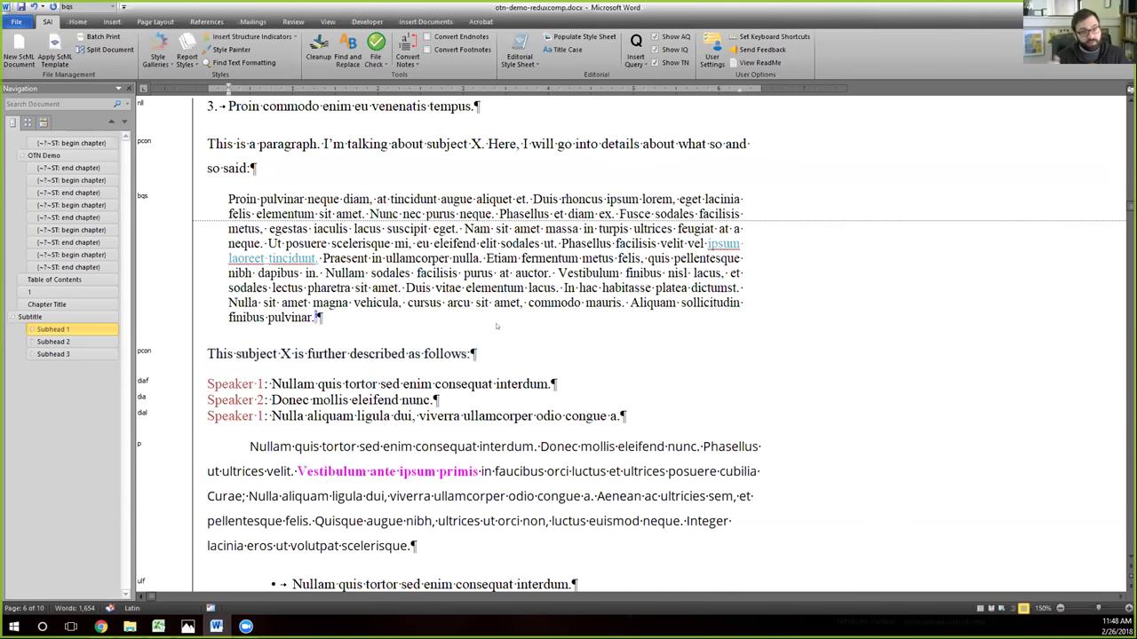
{"action": "key", "text": "ctrl+y"}
{"action": "key", "text": "ctrl+y"}
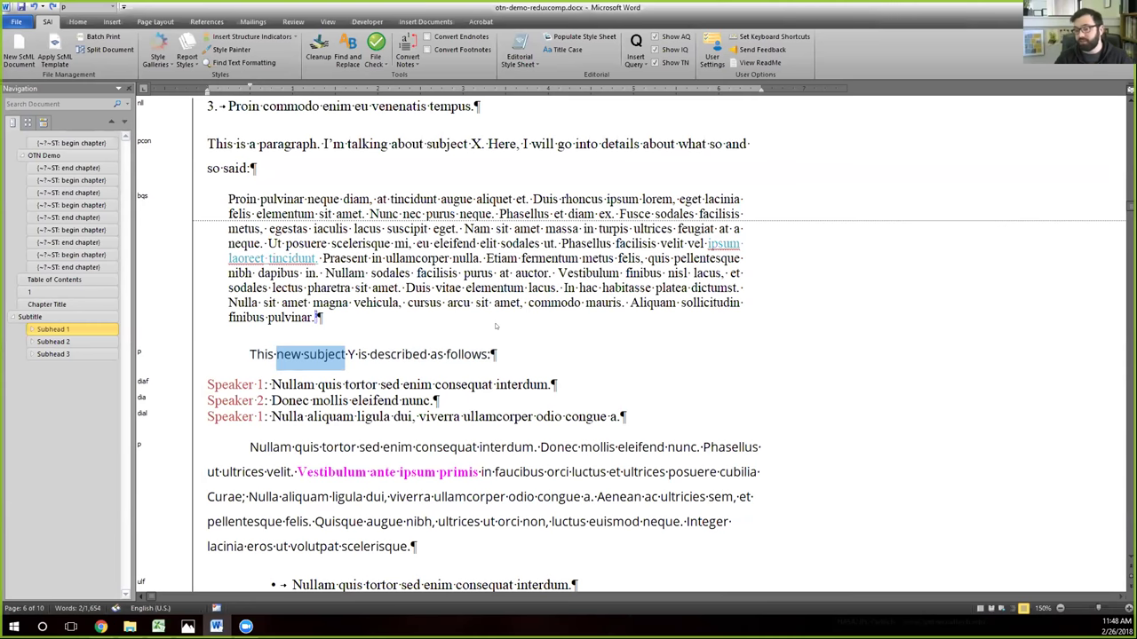
{"action": "key", "text": "ctrl+y"}
{"action": "key", "text": "ctrl+y"}
{"action": "key", "text": "ctrl+z"}
{"action": "key", "text": "ctrl+z"}
{"action": "key", "text": "ctrl+z"}
{"action": "key", "text": "ctrl+z"}
{"action": "key", "text": "ctrl+z"}
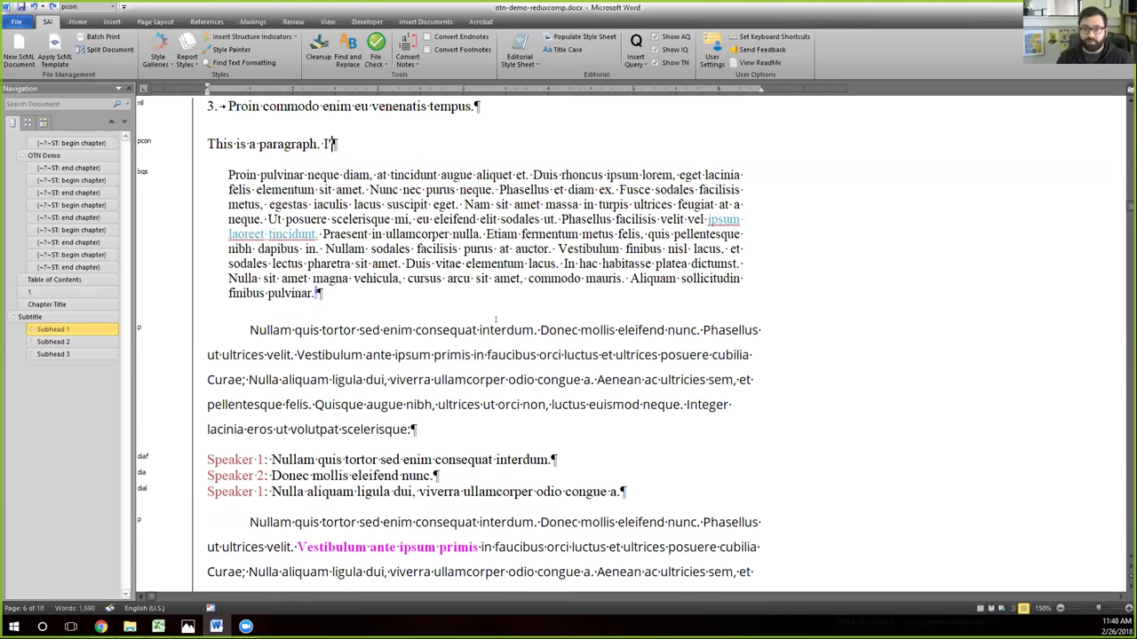
{"action": "key", "text": "ctrl+z"}
{"action": "key", "text": "ctrl+z"}
{"action": "left_click", "coordinate": [442, 389]}
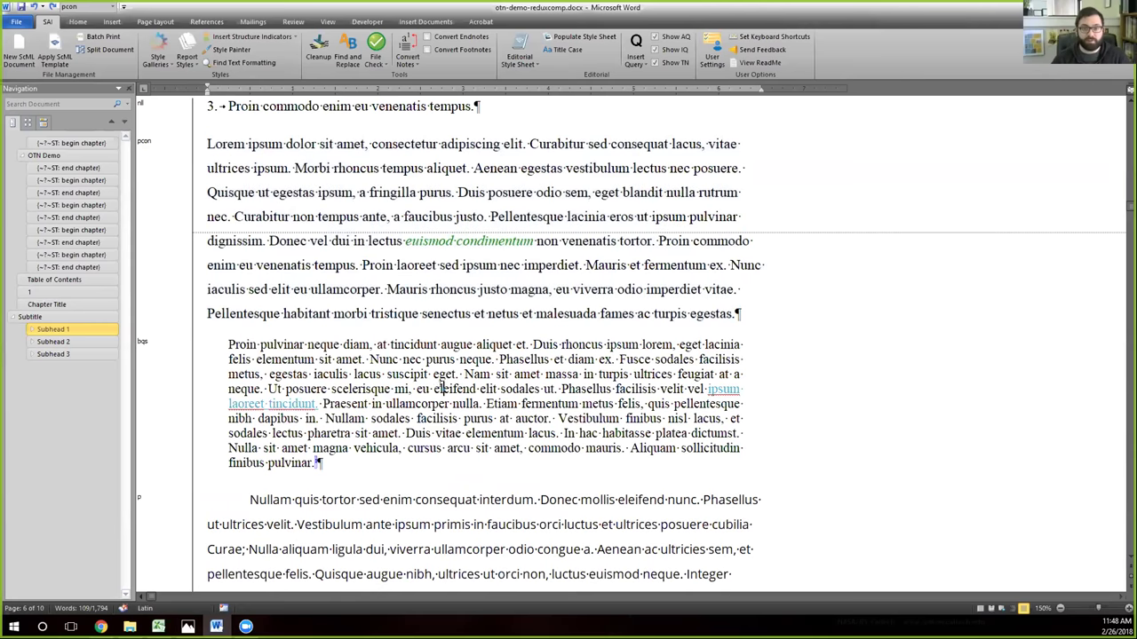